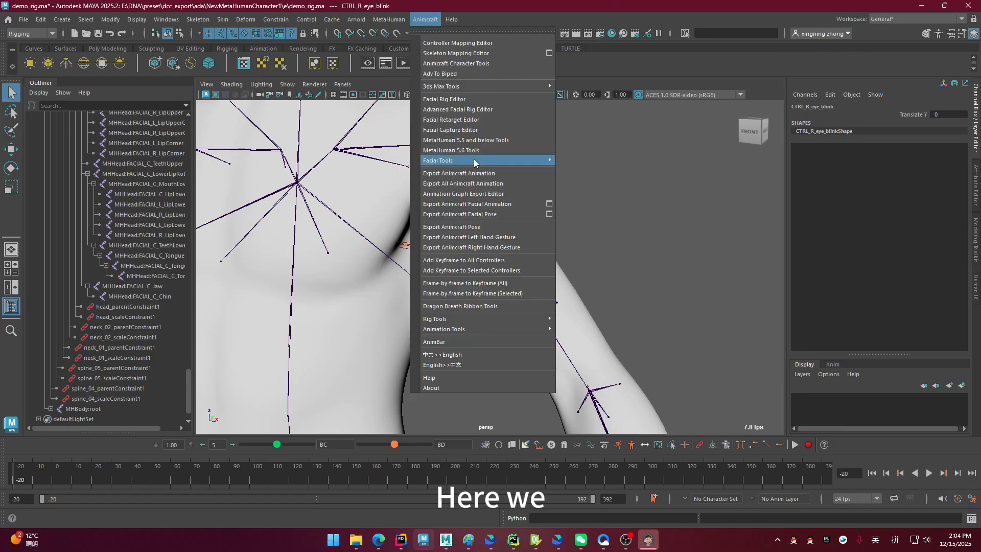
Open the MetahumanEditorForNew window, move it clear of the model, and load body.dna for RBF editing
{"action": "mouse_move", "coordinate": [473, 159]}
{"action": "left_click", "coordinate": [549, 173]}
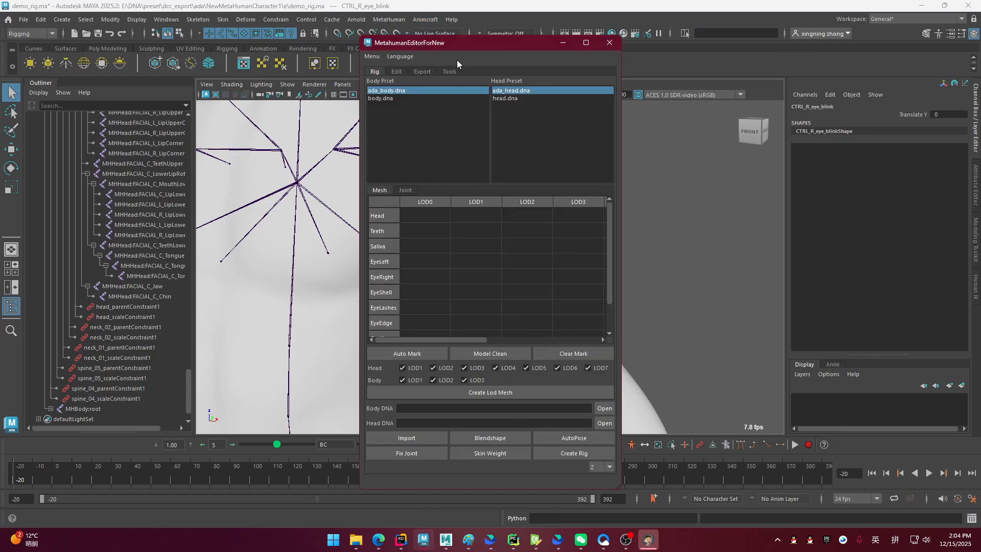
{"action": "left_click_drag", "start_coordinate": [440, 41], "coordinate": [619, 41]}
{"action": "left_click", "coordinate": [700, 96]}
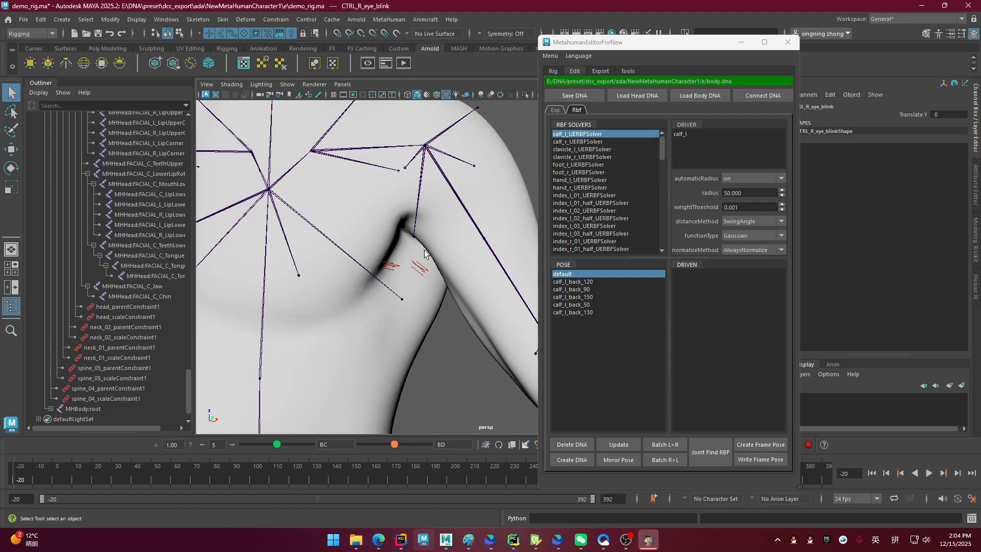
Select the lowerarm_out_l corrective joint near the left elbow and find the RBF solver it belongs to
{"action": "middle_click_drag", "start_coordinate": [459, 266], "coordinate": [394, 289], "text": "alt"}
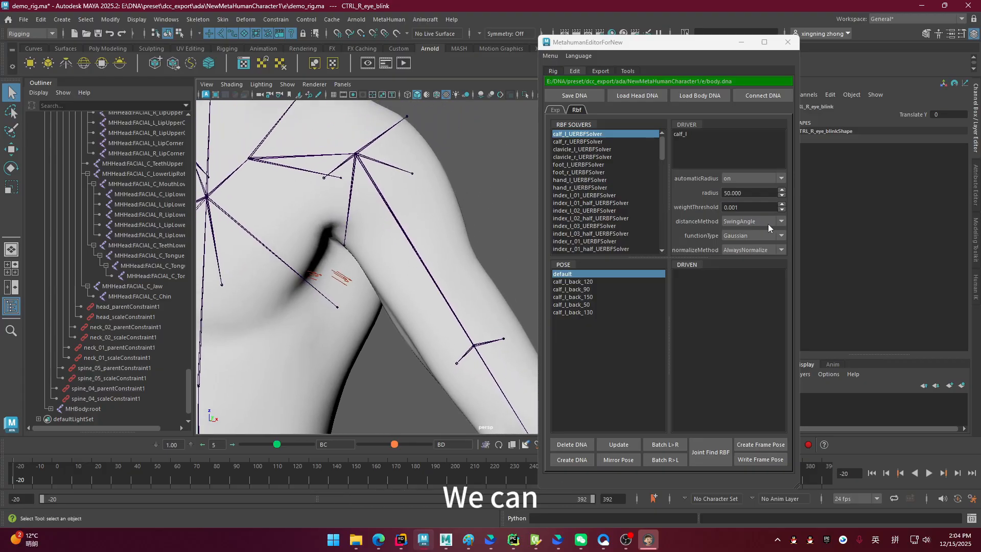
{"action": "middle_click_drag", "start_coordinate": [411, 246], "coordinate": [399, 230], "text": "alt"}
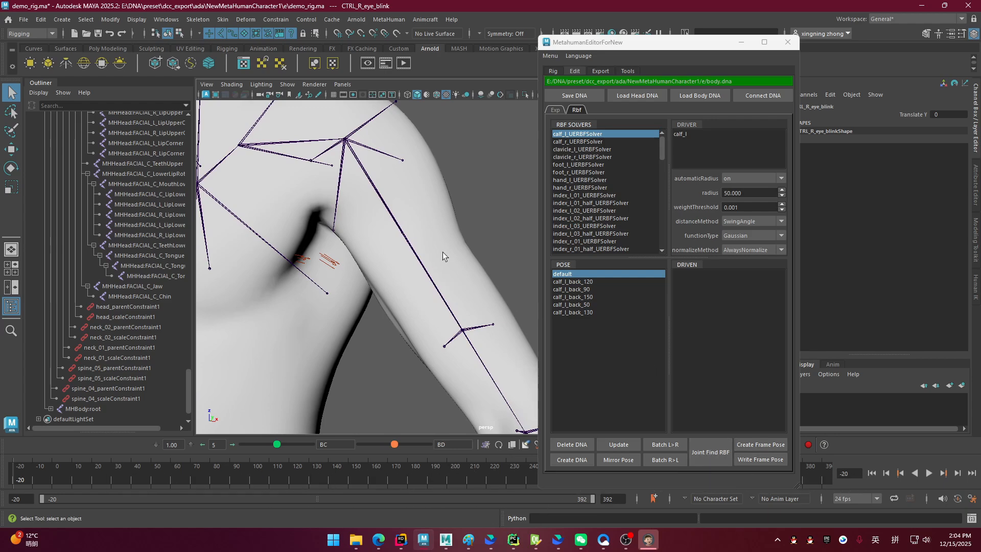
{"action": "middle_click_drag", "start_coordinate": [442, 252], "coordinate": [463, 279], "text": "alt"}
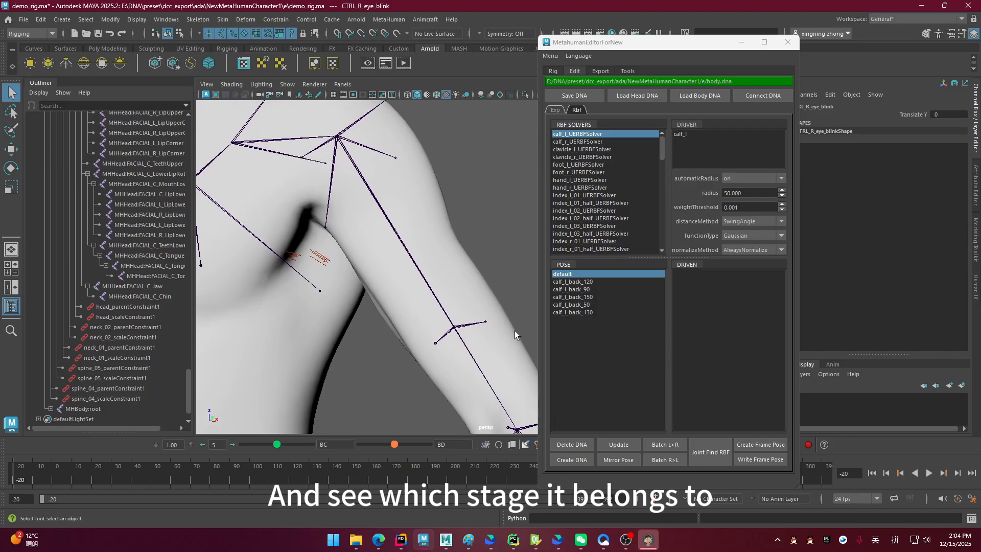
{"action": "left_click", "coordinate": [486, 321]}
{"action": "middle_click_drag", "start_coordinate": [438, 244], "coordinate": [357, 154], "text": "alt"}
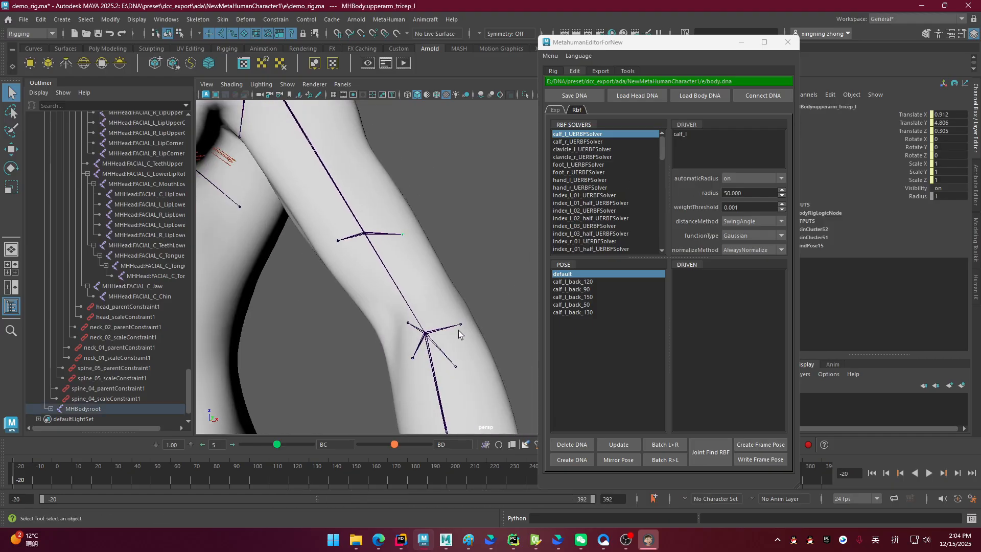
{"action": "left_click", "coordinate": [454, 353]}
{"action": "middle_click_drag", "start_coordinate": [454, 354], "coordinate": [438, 322], "text": "alt"}
{"action": "left_click", "coordinate": [702, 450]}
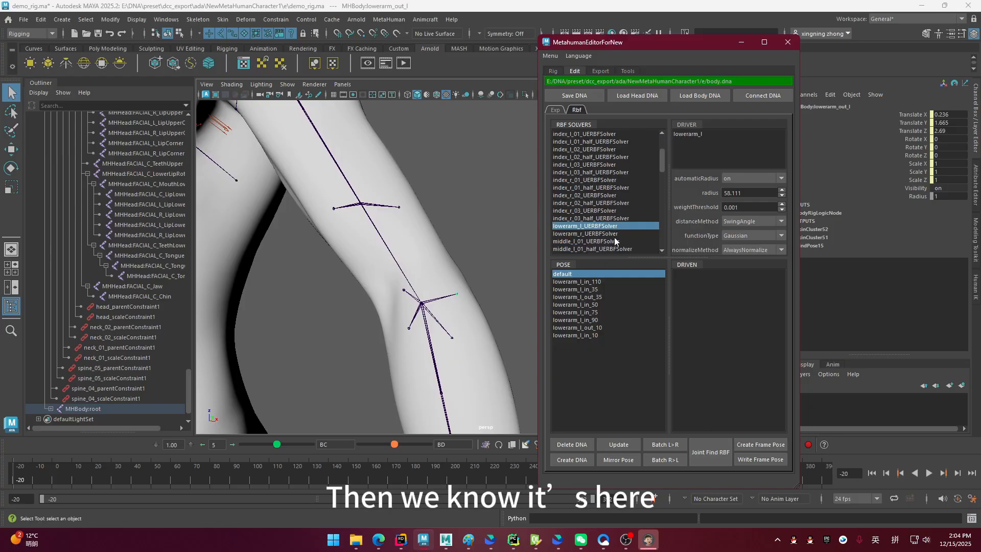
Select the left calf joint calf_l on the leg and choose calf_l_UERBFSolver as the active RBF solver
{"action": "middle_click_drag", "start_coordinate": [424, 260], "coordinate": [454, 315], "text": "alt"}
{"action": "scroll", "coordinate": [436, 292], "scroll_direction": "down", "scroll_amount": 4}
{"action": "middle_click_drag", "start_coordinate": [399, 234], "coordinate": [360, 110], "text": "alt"}
{"action": "middle_click_drag", "start_coordinate": [440, 352], "coordinate": [487, 124], "text": "alt"}
{"action": "left_click", "coordinate": [431, 275]}
{"action": "key", "text": "f"}
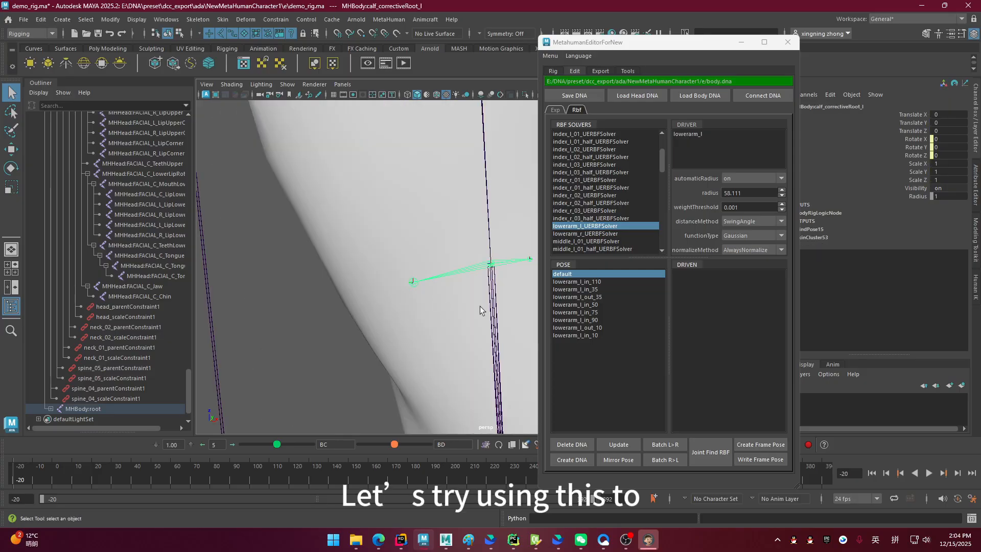
{"action": "scroll", "coordinate": [483, 309], "scroll_direction": "down", "scroll_amount": 5}
{"action": "left_click", "coordinate": [492, 303]}
{"action": "scroll", "coordinate": [584, 148], "scroll_direction": "up", "scroll_amount": 3}
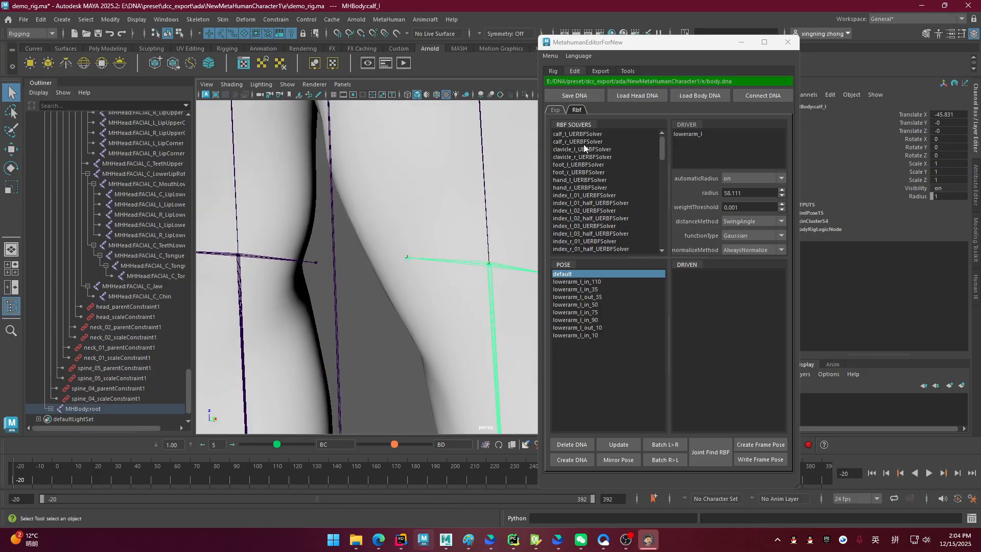
{"action": "left_click", "coordinate": [578, 134]}
Delete the DNA node from the rig so the joints can be edited freely
{"action": "scroll", "coordinate": [382, 161], "scroll_direction": "down", "scroll_amount": 6}
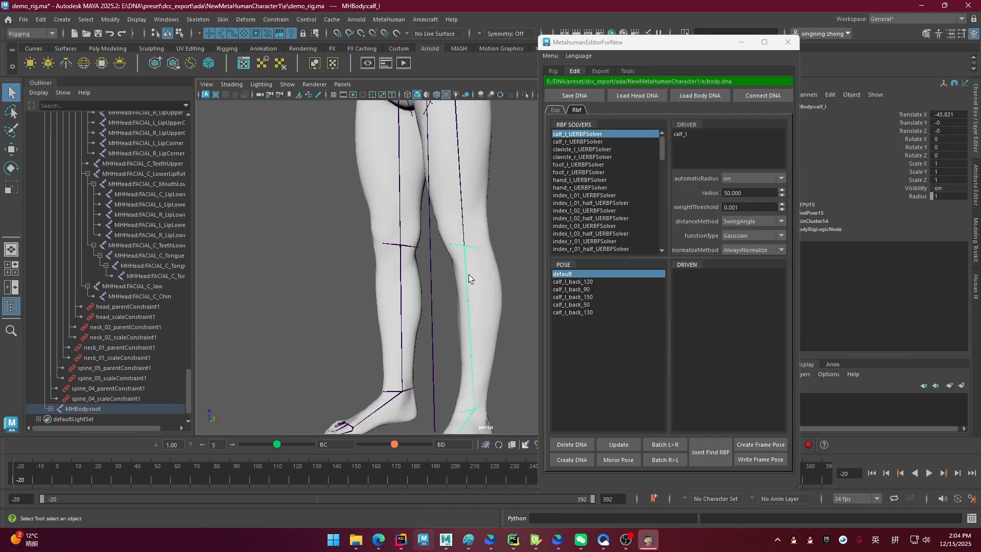
{"action": "scroll", "coordinate": [469, 279], "scroll_direction": "up", "scroll_amount": 1}
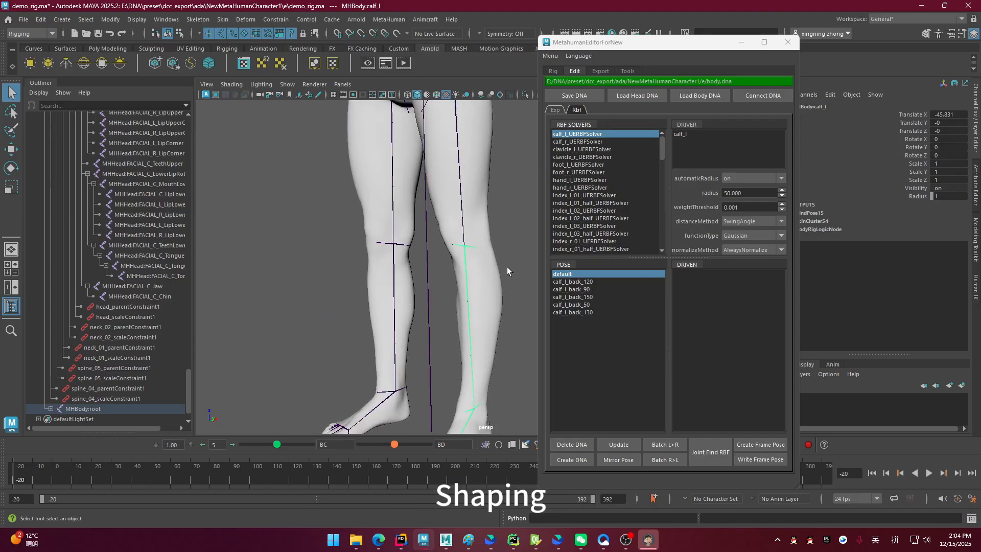
{"action": "left_click", "coordinate": [580, 445]}
{"action": "scroll", "coordinate": [480, 286], "scroll_direction": "up", "scroll_amount": 4}
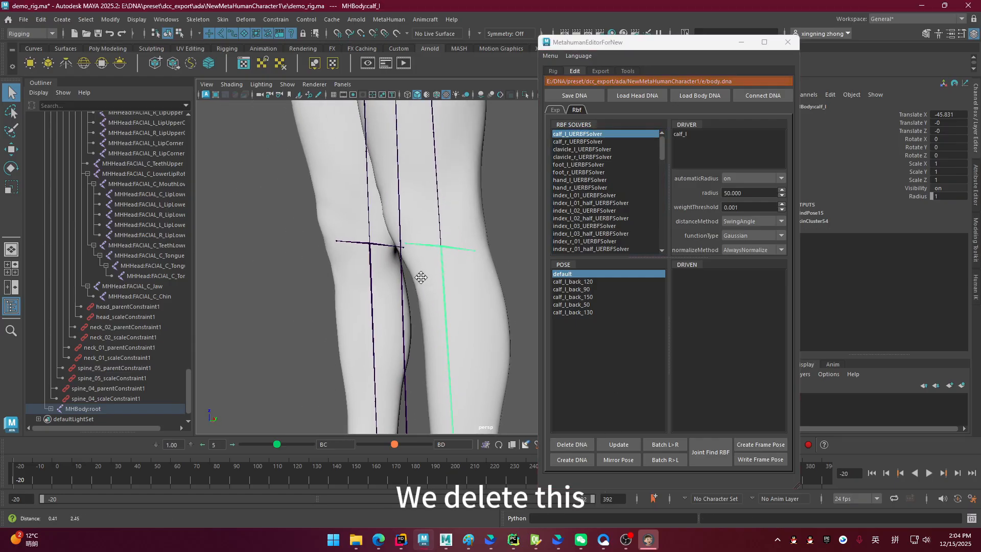
Activate the Move tool and apply the calf_l_back_120 pose to bend the left knee for editing
{"action": "key", "text": "e"}
{"action": "key", "text": "w"}
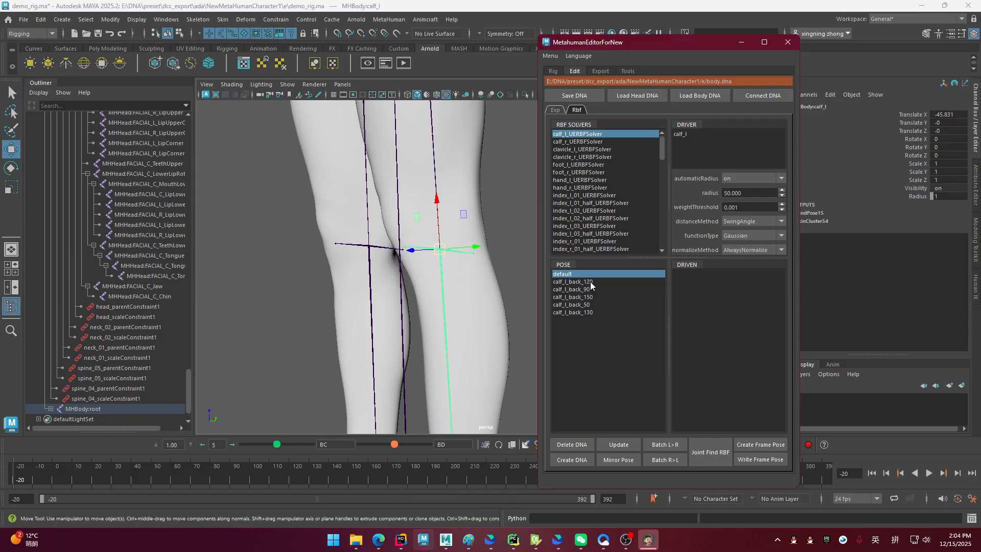
{"action": "double_click", "coordinate": [572, 281]}
{"action": "scroll", "coordinate": [453, 313], "scroll_direction": "up", "scroll_amount": 3}
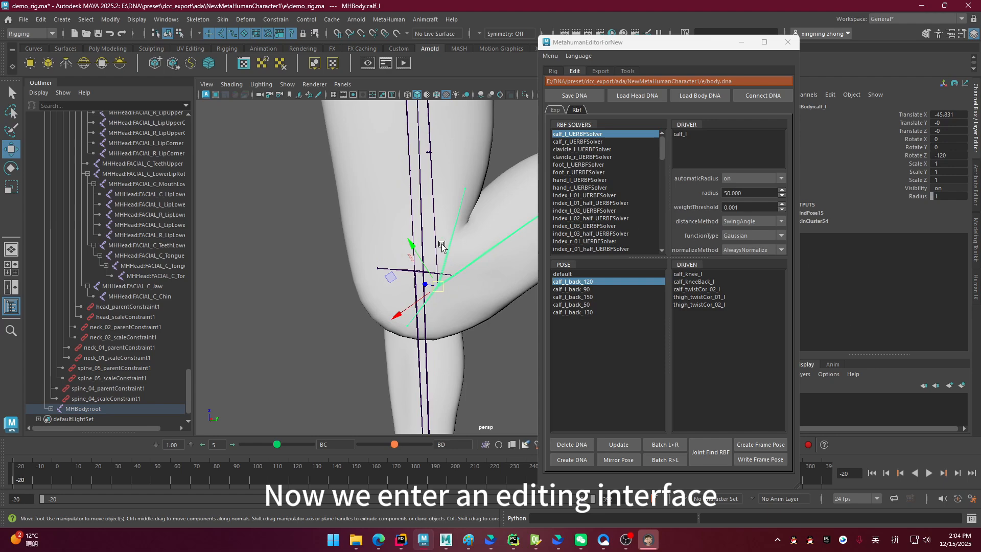
{"action": "middle_click_drag", "start_coordinate": [442, 246], "coordinate": [403, 298], "text": "alt"}
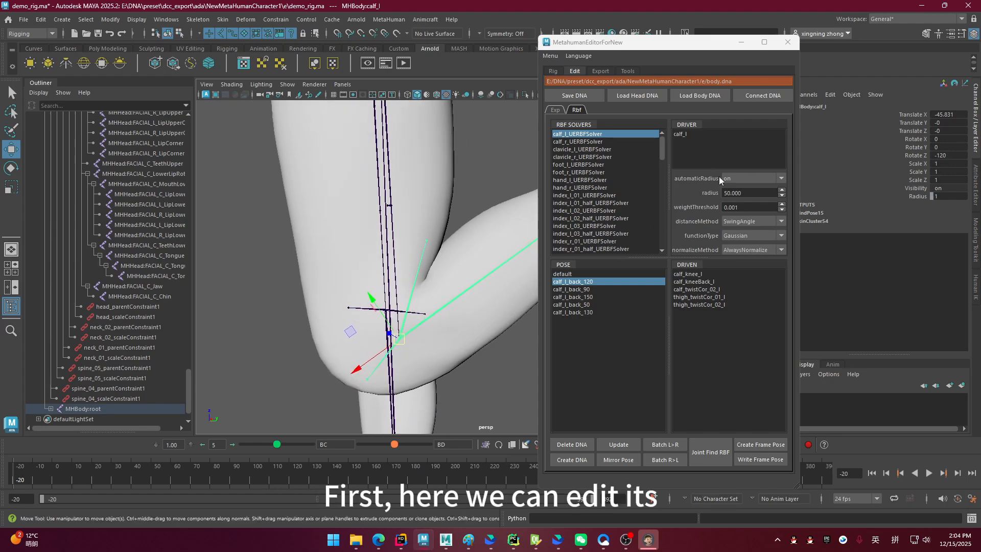
Try TwistAngle as the calf solver's distanceMethod, then set it to Quaternion
{"action": "left_click", "coordinate": [747, 221]}
{"action": "left_click", "coordinate": [746, 220]}
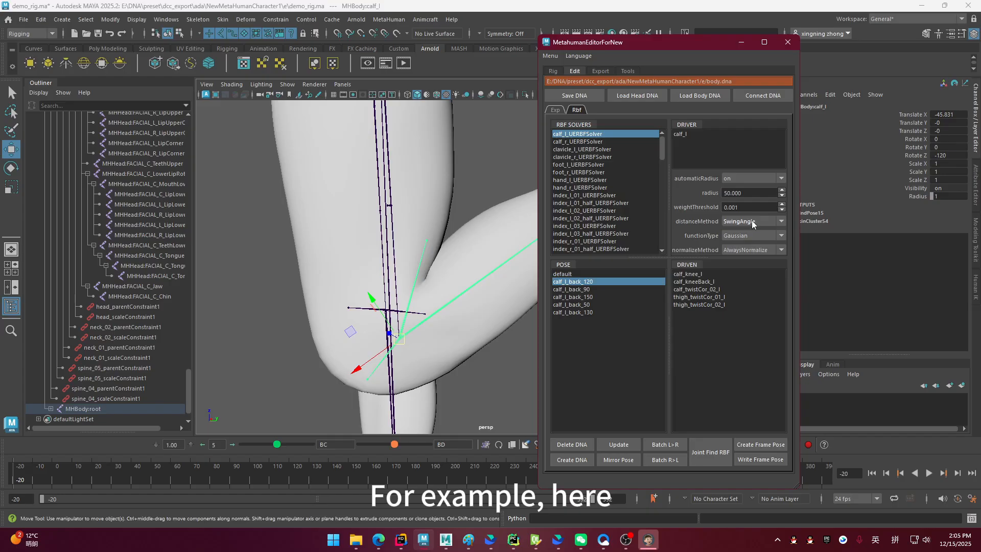
{"action": "left_click", "coordinate": [753, 221]}
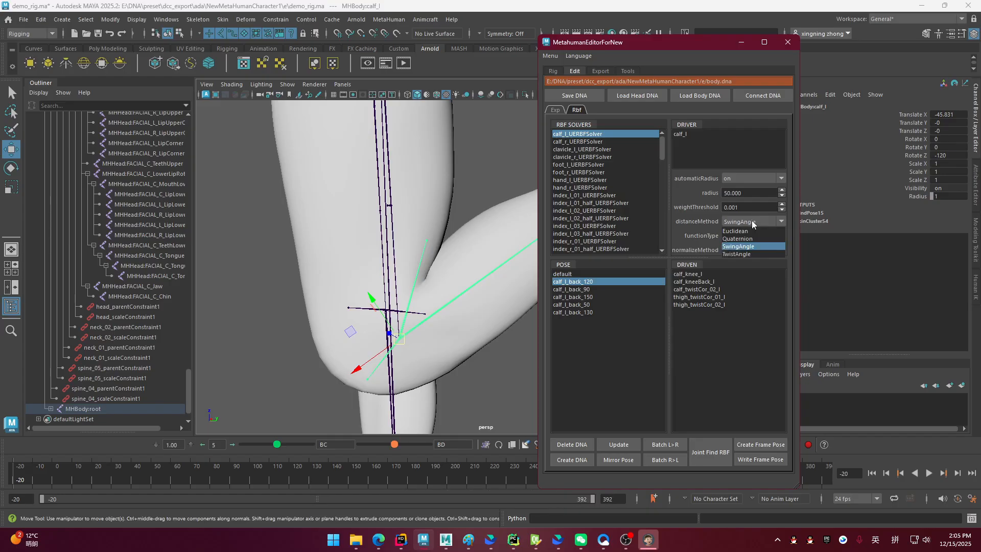
{"action": "left_click", "coordinate": [740, 254]}
{"action": "left_click", "coordinate": [742, 221]}
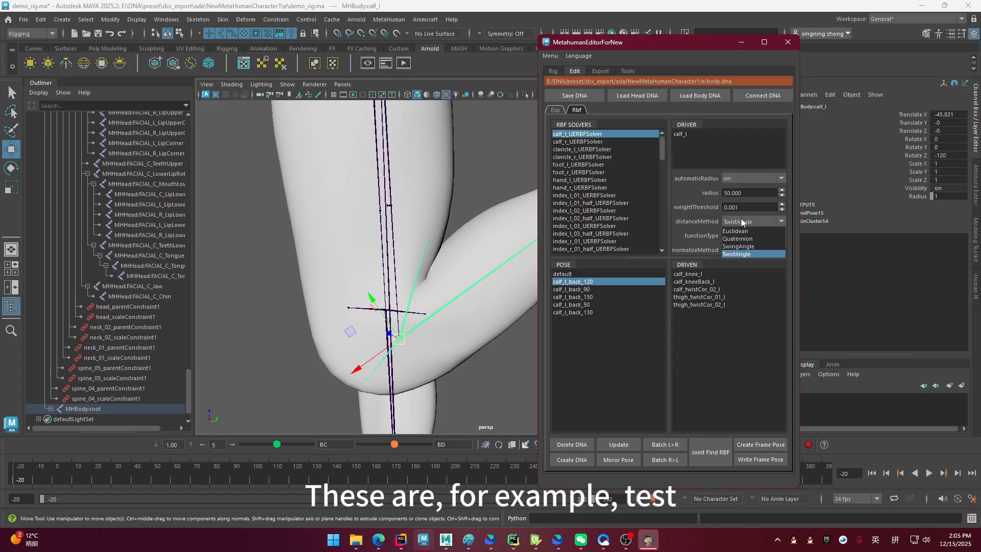
{"action": "left_click", "coordinate": [743, 236]}
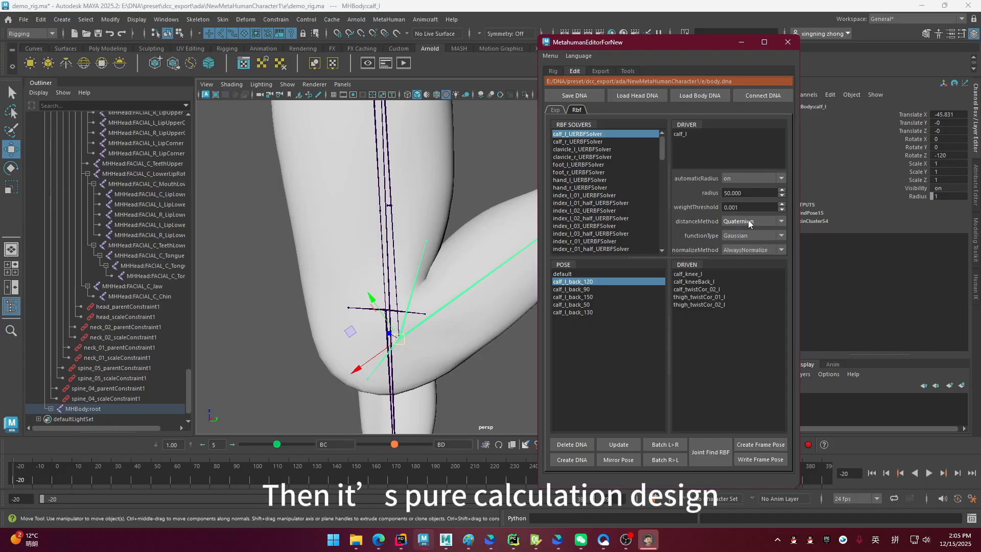
{"action": "left_click", "coordinate": [748, 222]}
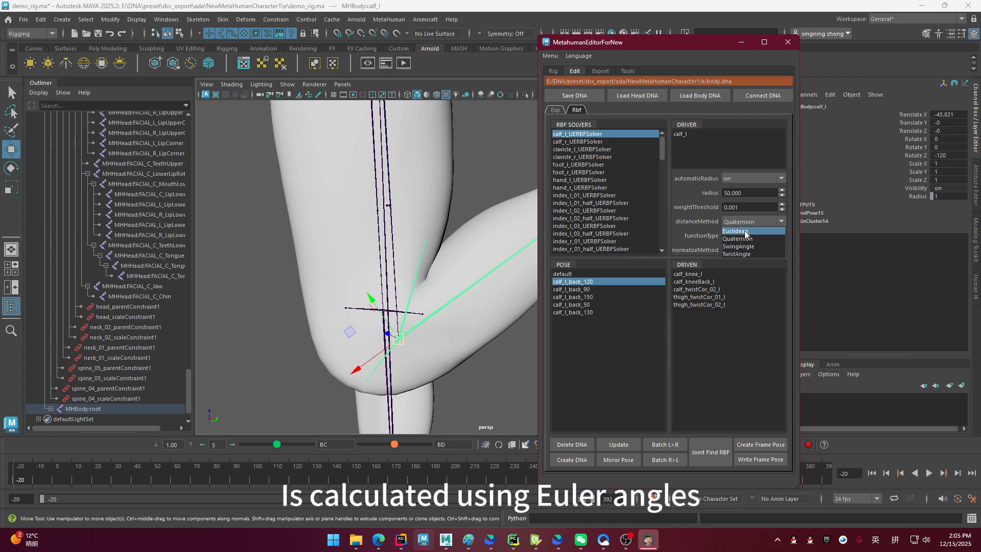
{"action": "left_click", "coordinate": [744, 224]}
{"action": "left_click", "coordinate": [758, 223]}
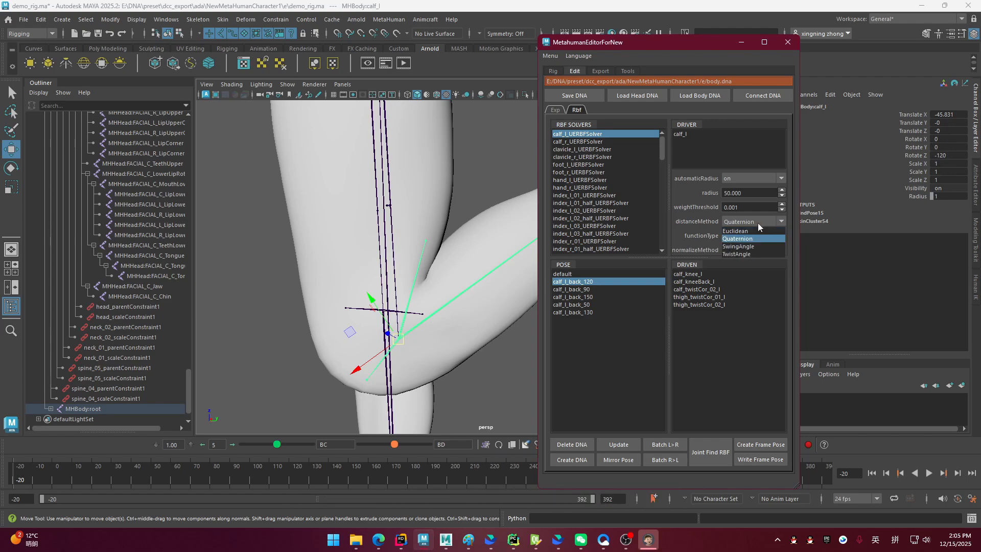
{"action": "left_click", "coordinate": [758, 224]}
Examine the interpolation choices under functionType and the options available for normalizeMethod
{"action": "left_click", "coordinate": [751, 238]}
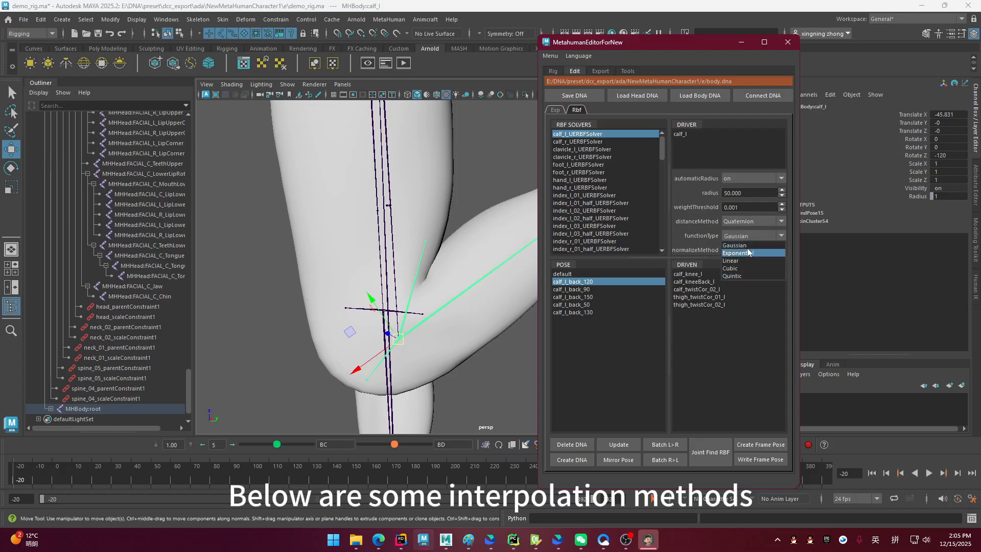
{"action": "left_click", "coordinate": [749, 235]}
{"action": "left_click", "coordinate": [748, 235]}
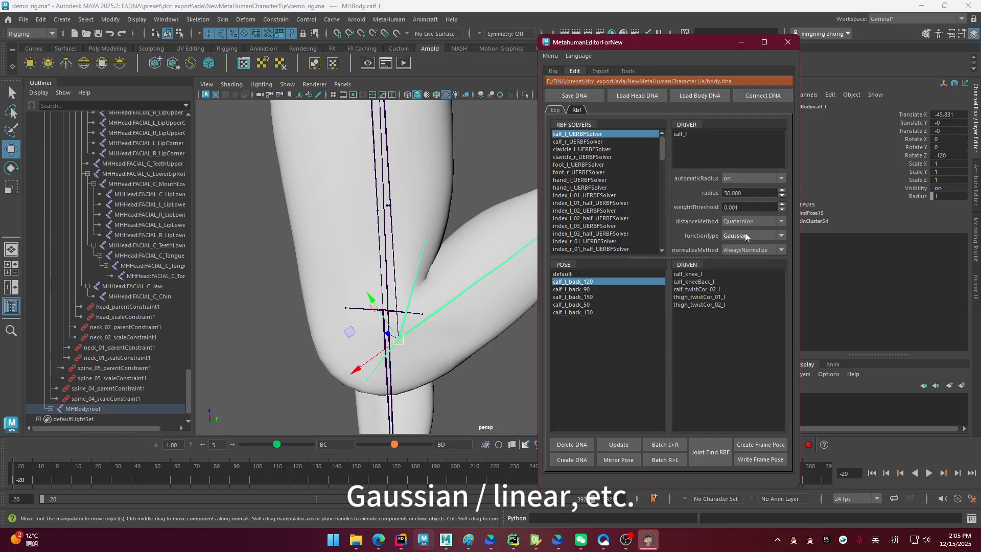
{"action": "left_click", "coordinate": [756, 249]}
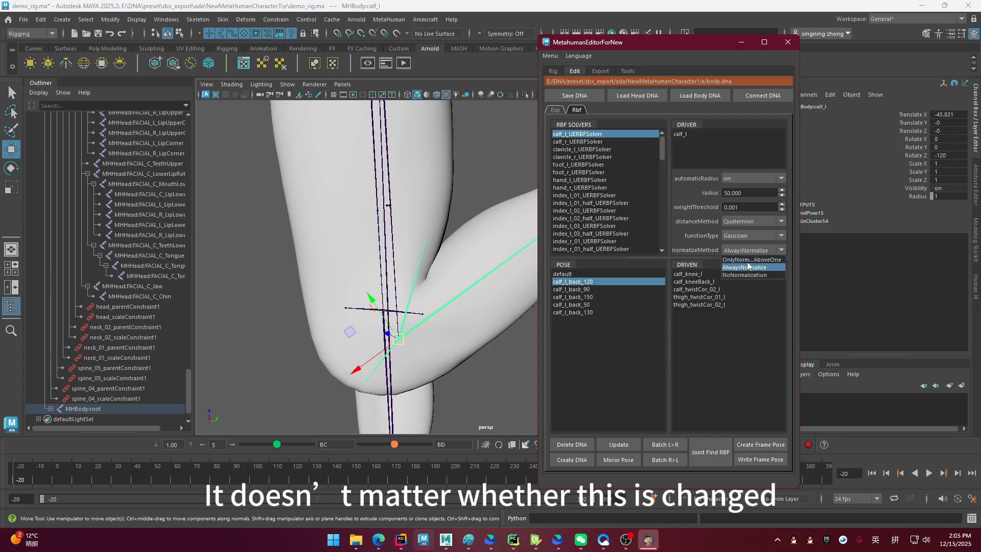
{"action": "left_click", "coordinate": [749, 252]}
{"action": "left_click", "coordinate": [744, 253]}
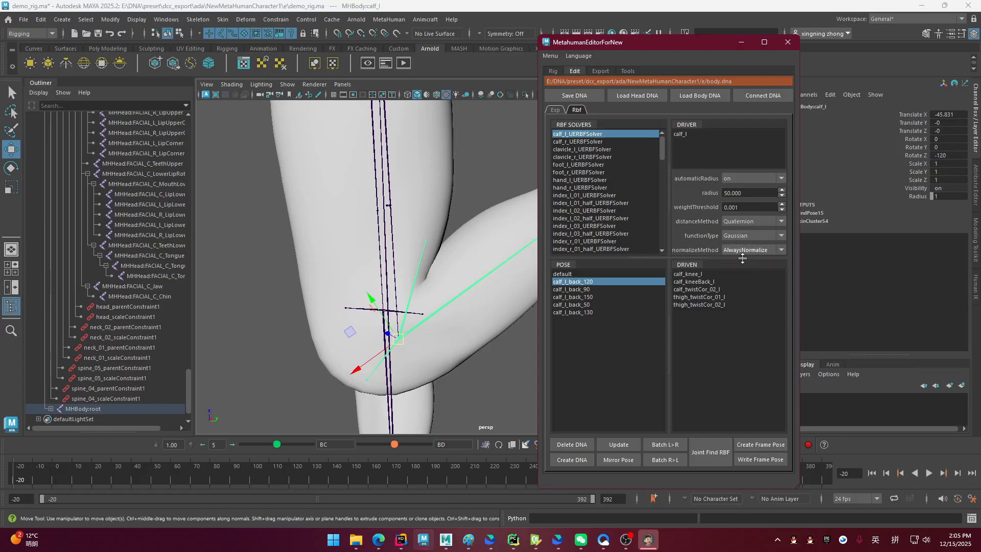
{"action": "left_click", "coordinate": [741, 252]}
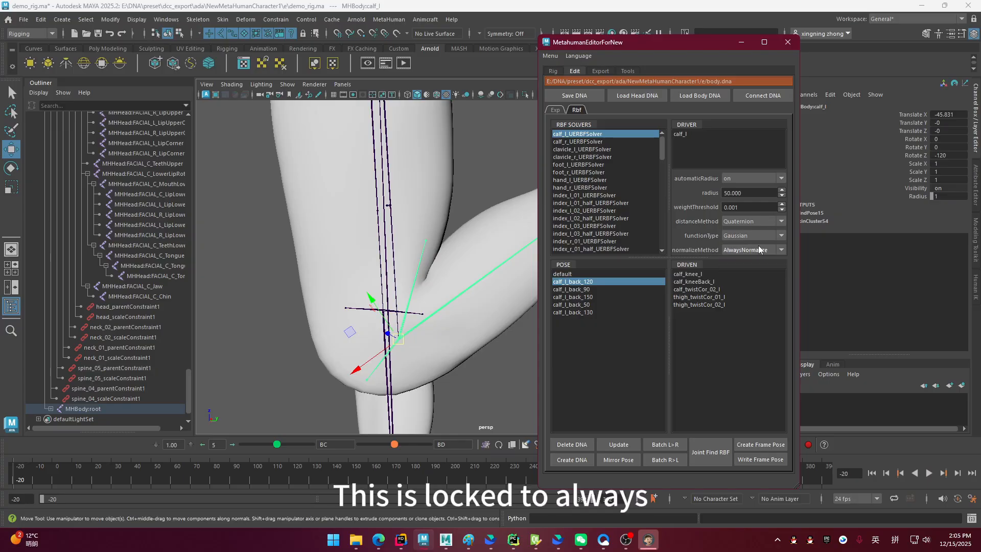
Move the calf_kneeBack_l joint behind the left knee to about 1.81, 19.553, -1.545 in the calf_l_back_120 pose
{"action": "left_click_drag", "start_coordinate": [469, 365], "coordinate": [483, 372], "text": "alt"}
{"action": "middle_click_drag", "start_coordinate": [484, 373], "coordinate": [466, 342], "text": "alt"}
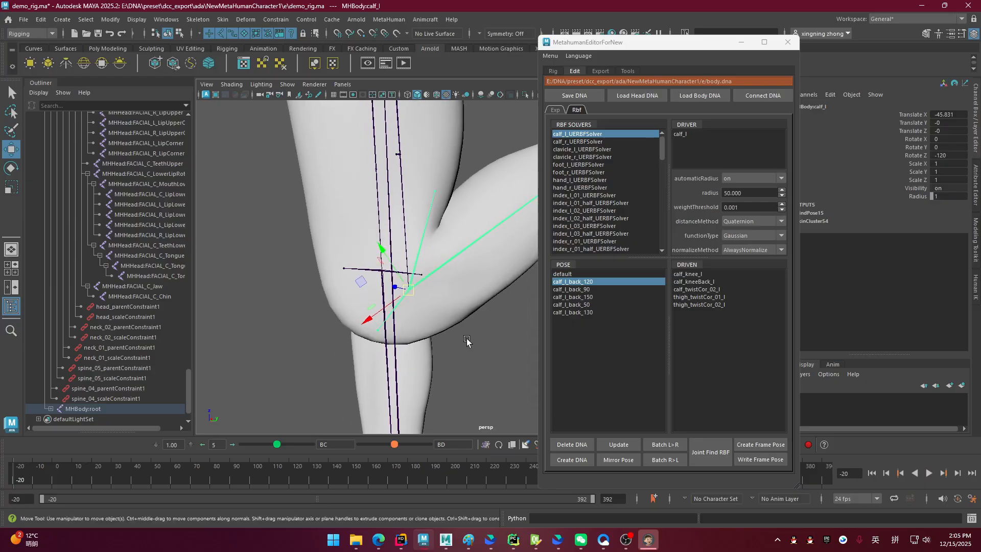
{"action": "left_click_drag", "start_coordinate": [466, 342], "coordinate": [465, 345], "text": "alt"}
{"action": "middle_click_drag", "start_coordinate": [447, 278], "coordinate": [517, 260], "text": "alt"}
{"action": "left_click", "coordinate": [437, 226]}
{"action": "scroll", "coordinate": [506, 305], "scroll_direction": "down", "scroll_amount": 3}
{"action": "left_click_drag", "start_coordinate": [504, 305], "coordinate": [473, 279], "text": "alt"}
{"action": "mouse_move", "coordinate": [483, 287]}
{"action": "middle_mouse_down"}
{"action": "mouse_move", "coordinate": [492, 286]}
{"action": "mouse_move", "coordinate": [472, 314]}
{"action": "mouse_move", "coordinate": [483, 302]}
{"action": "middle_mouse_up"}
{"action": "left_click_drag", "start_coordinate": [484, 302], "coordinate": [505, 326], "text": "alt"}
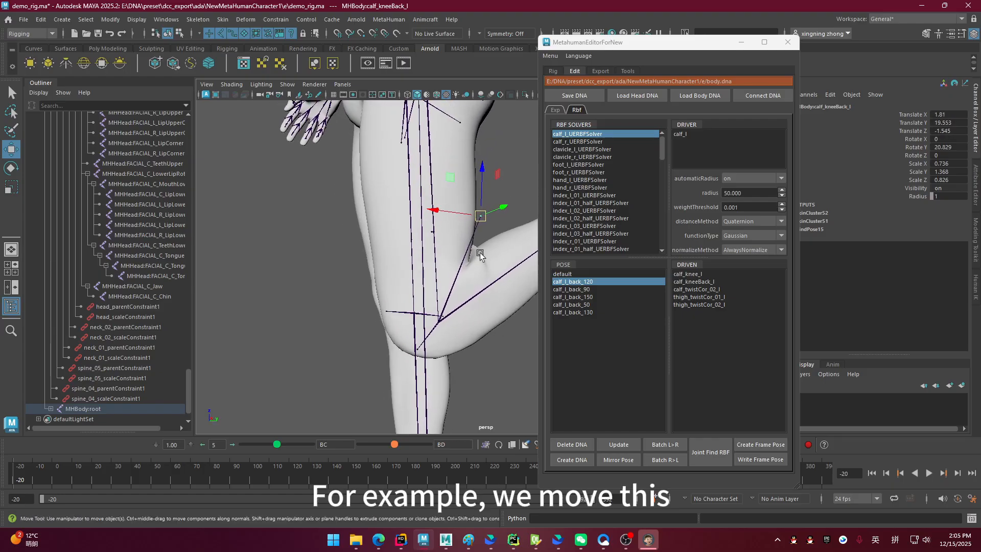
{"action": "middle_click_drag", "start_coordinate": [529, 317], "coordinate": [513, 323], "text": "alt"}
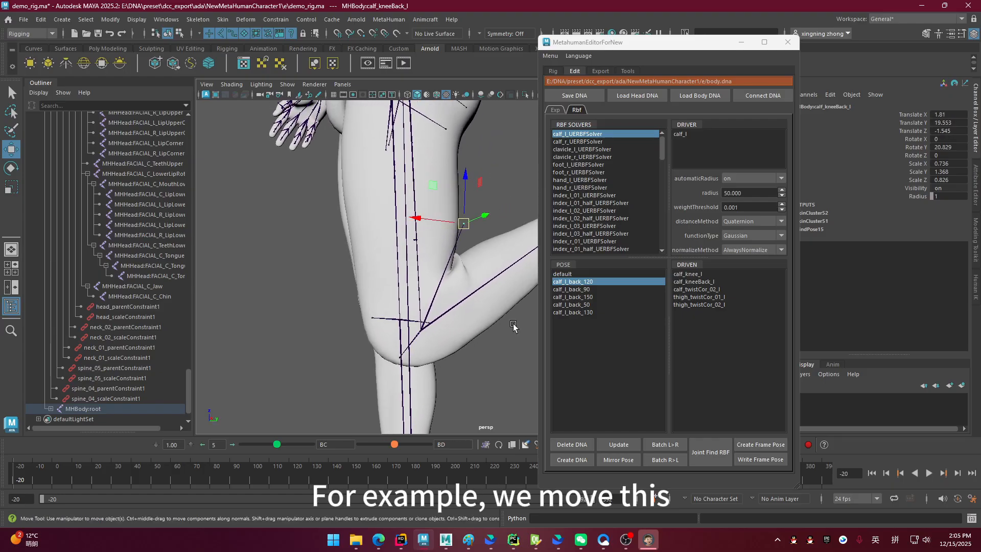
Update the calf_l_back_120 pose with the moved joint and check it by switching to the default pose and back
{"action": "left_click", "coordinate": [618, 444]}
{"action": "left_click", "coordinate": [578, 275]}
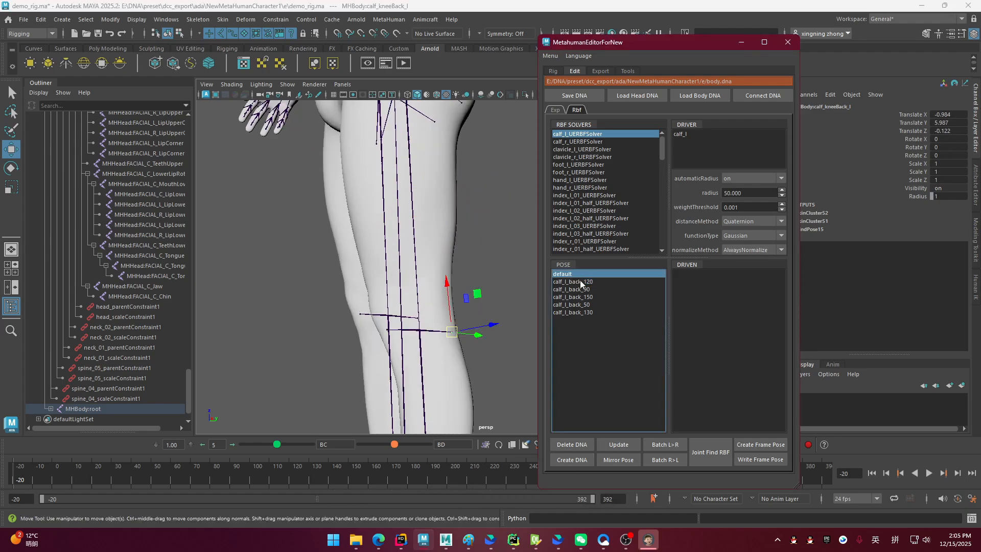
{"action": "left_click", "coordinate": [580, 282]}
{"action": "left_click_drag", "start_coordinate": [476, 294], "coordinate": [454, 306], "text": "alt"}
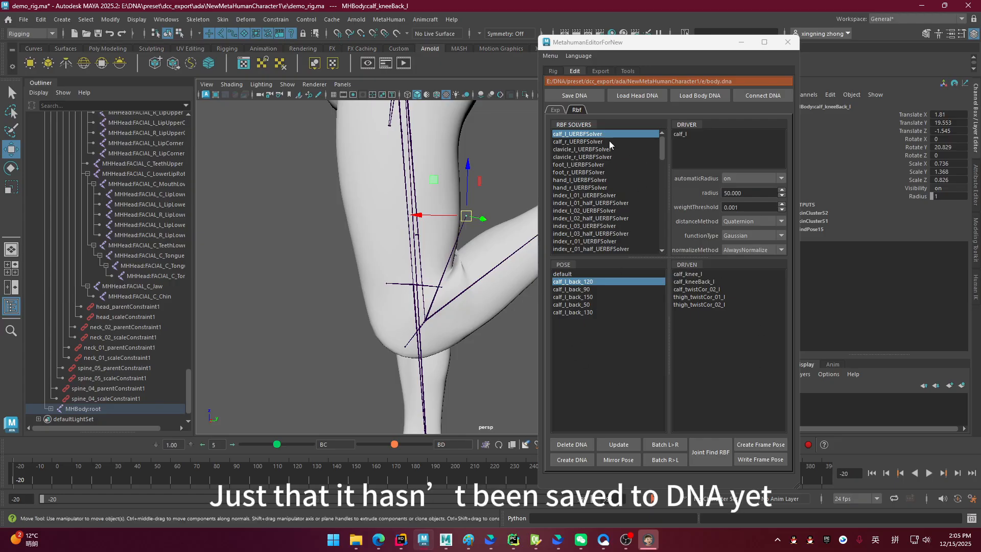
Move calf_kneeBack_l further out to about 0.587, 23.135, -2.011 and update the calf_l_back_120 pose
{"action": "mouse_move", "coordinate": [501, 274]}
{"action": "middle_mouse_down"}
{"action": "mouse_move", "coordinate": [481, 311]}
{"action": "mouse_move", "coordinate": [485, 329]}
{"action": "mouse_move", "coordinate": [499, 281]}
{"action": "middle_mouse_up"}
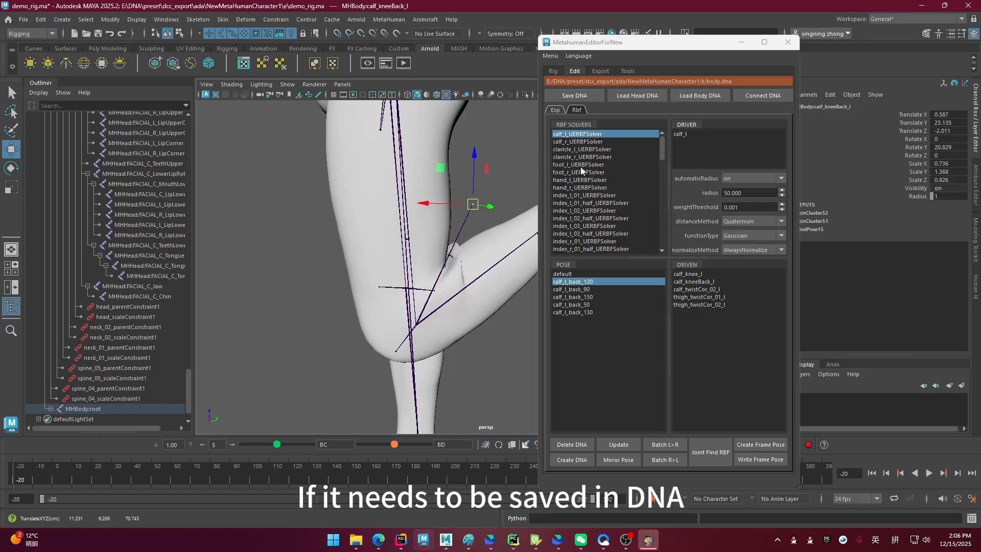
{"action": "left_click", "coordinate": [618, 444]}
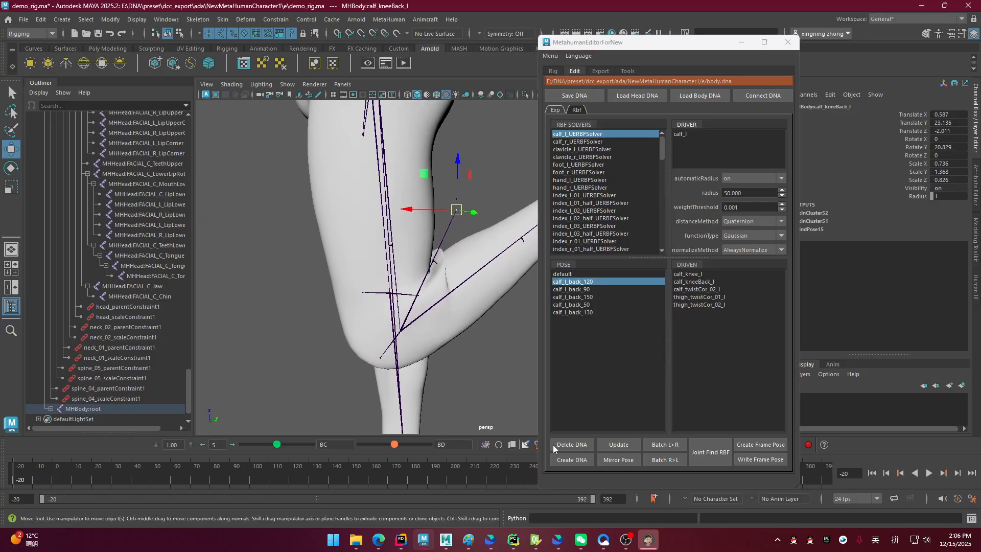
Create the DNA node from the edited data and check the knee in the default and calf_l_back_120 poses
{"action": "left_click", "coordinate": [576, 459]}
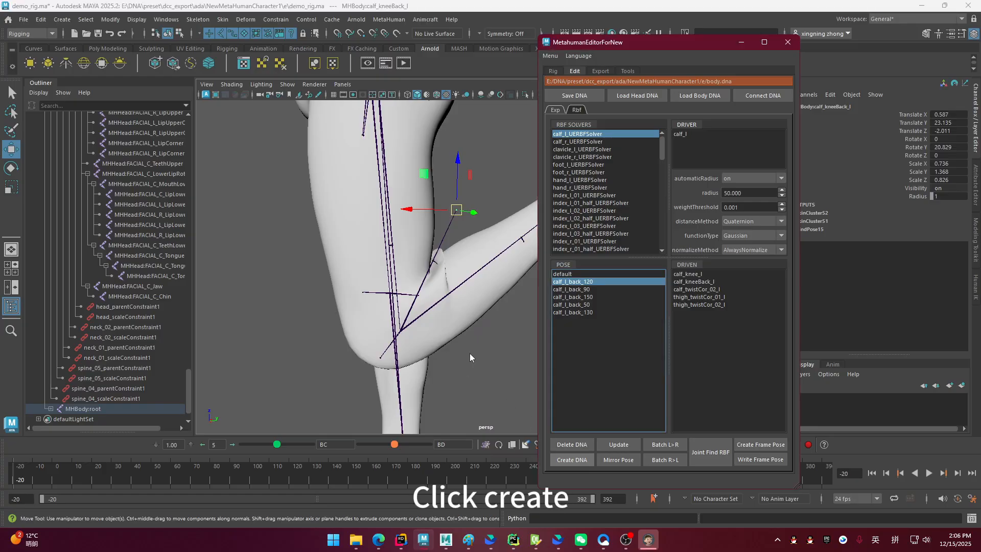
{"action": "left_click", "coordinate": [579, 274]}
{"action": "left_click", "coordinate": [590, 283]}
{"action": "left_click_drag", "start_coordinate": [503, 297], "coordinate": [478, 305], "text": "alt"}
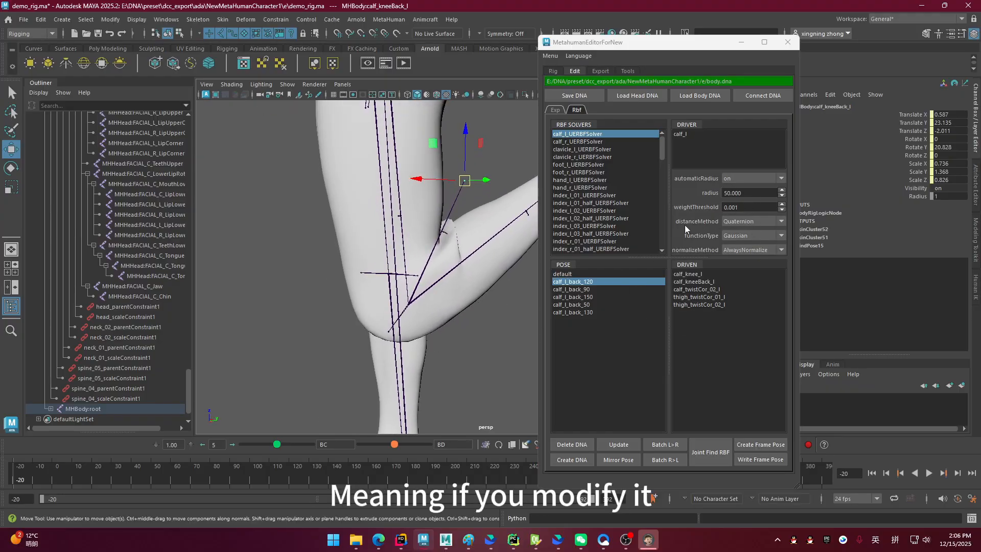
Delete the DNA node, set the calf_l solver's distanceMethod to SwingAngle with functionType Gaussian, and create the DNA node again
{"action": "left_click", "coordinate": [576, 444]}
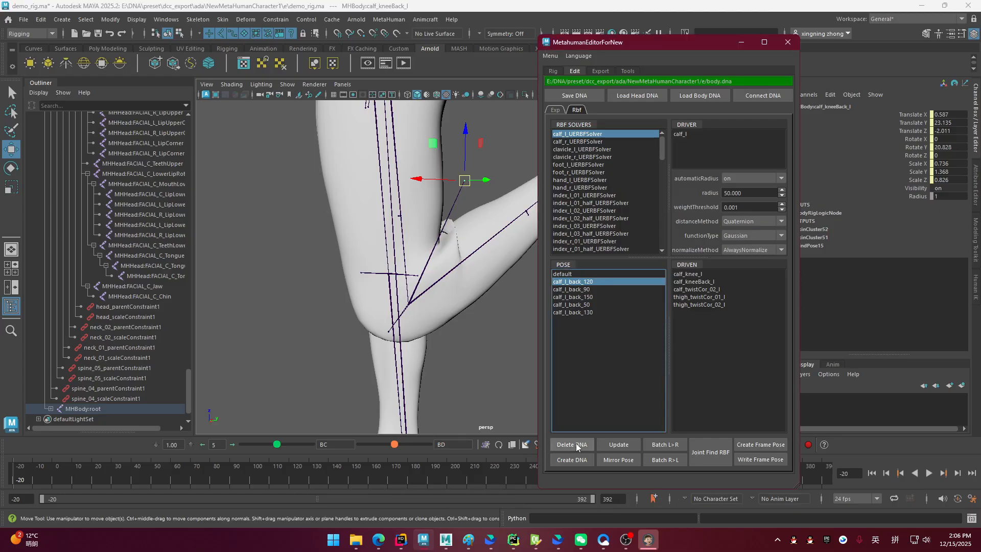
{"action": "left_click", "coordinate": [748, 220]}
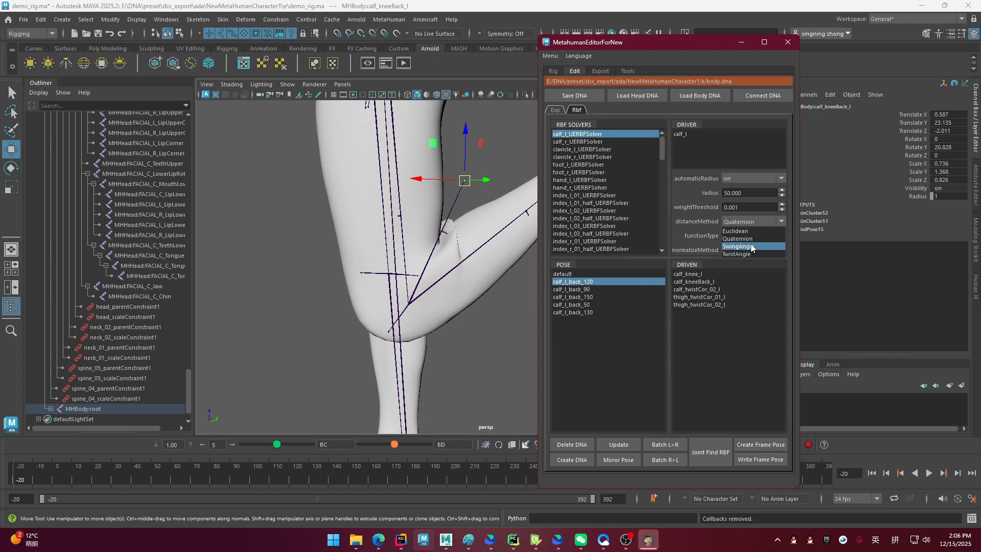
{"action": "left_click", "coordinate": [751, 246]}
{"action": "left_click", "coordinate": [737, 236]}
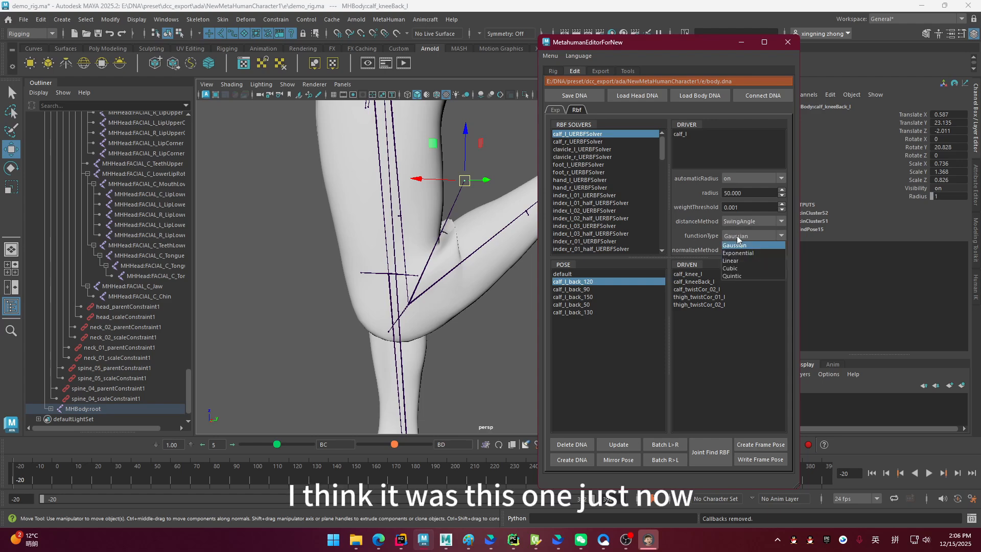
{"action": "left_click", "coordinate": [736, 244]}
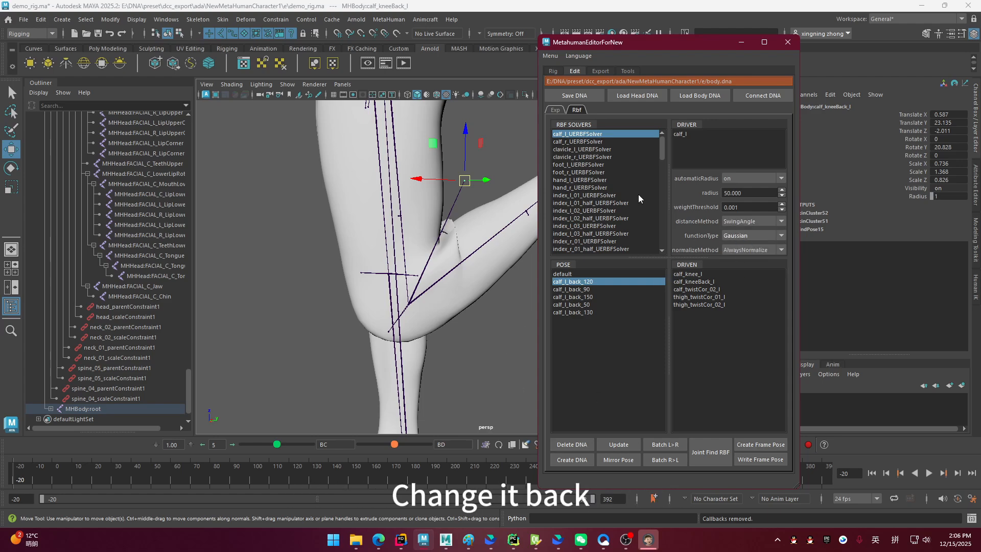
{"action": "left_click", "coordinate": [576, 462]}
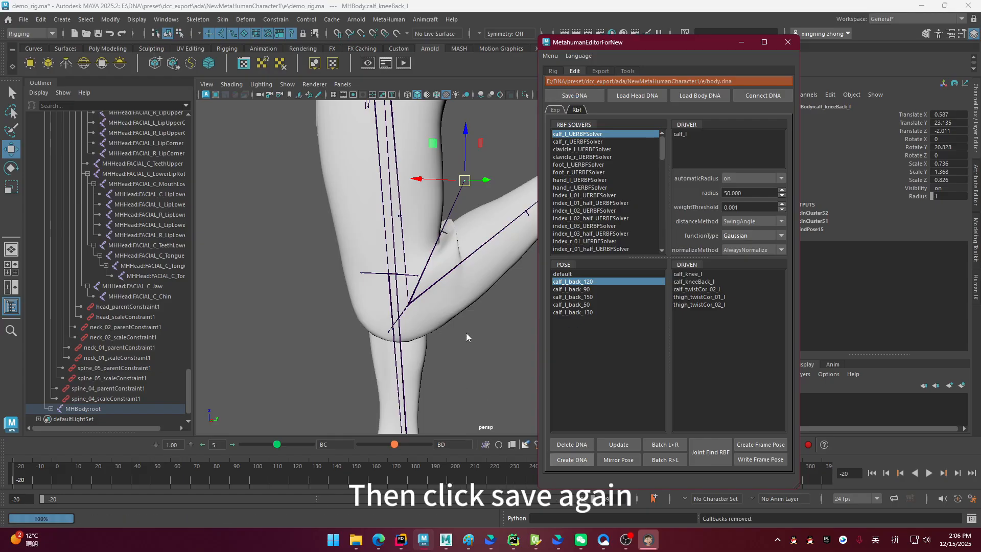
Rotate the calf_l joint to about -126.8 on Z to test the knee correction with the new solver settings
{"action": "left_click", "coordinate": [412, 293]}
{"action": "key", "text": "e"}
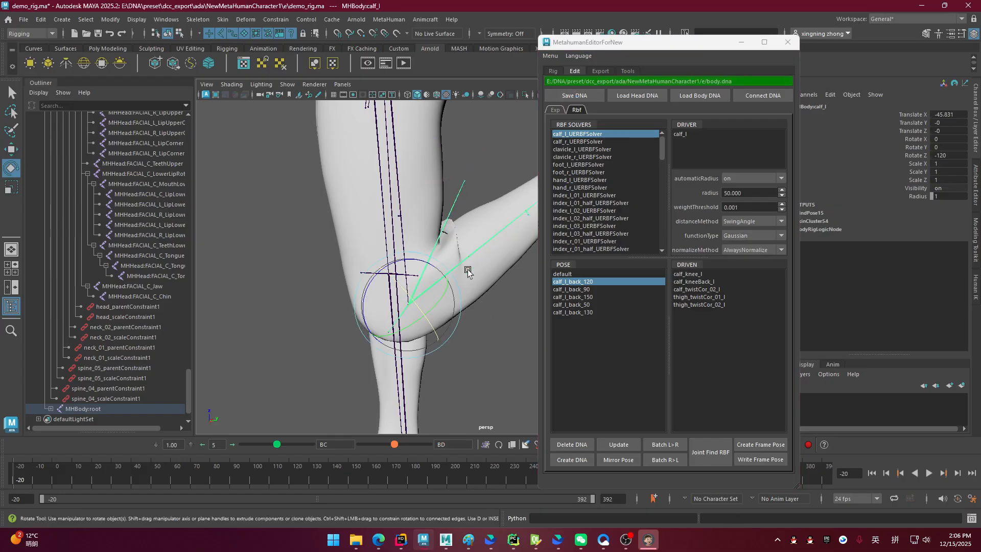
{"action": "left_click", "coordinate": [597, 135]}
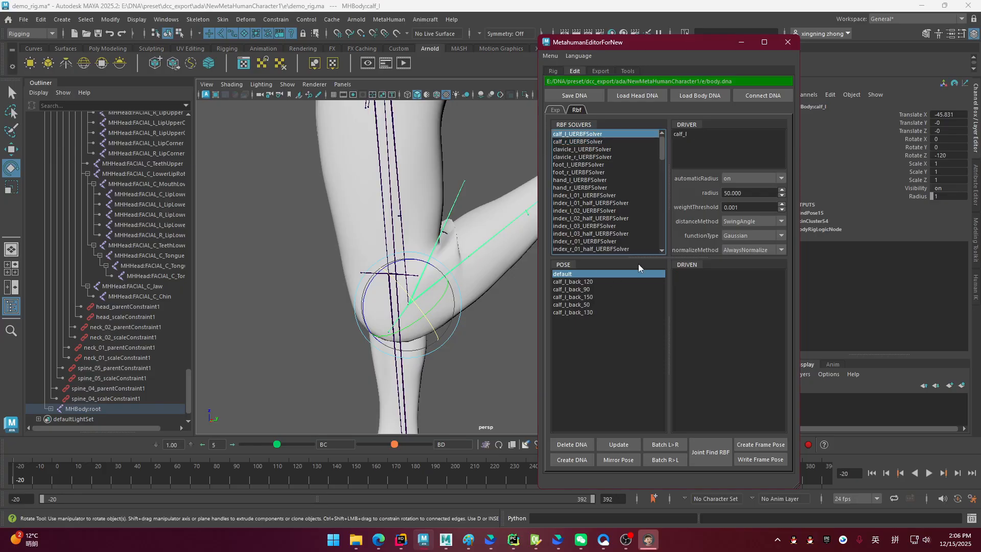
{"action": "left_click_drag", "start_coordinate": [484, 336], "coordinate": [480, 334], "text": "alt"}
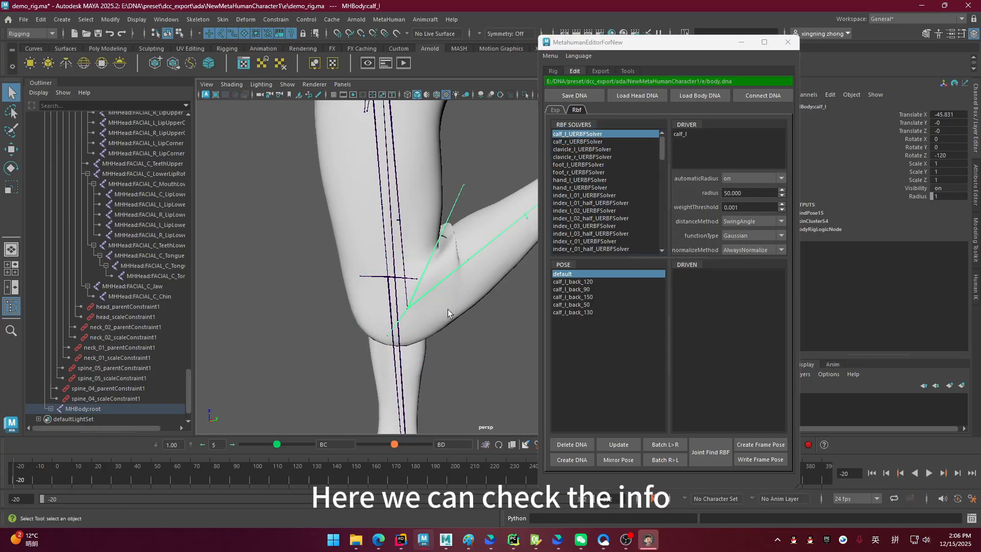
{"action": "mouse_move", "coordinate": [369, 286]}
{"action": "left_mouse_down"}
{"action": "mouse_move", "coordinate": [445, 243]}
{"action": "mouse_move", "coordinate": [372, 278]}
{"action": "mouse_move", "coordinate": [383, 276]}
{"action": "mouse_move", "coordinate": [377, 307]}
{"action": "mouse_move", "coordinate": [387, 286]}
{"action": "mouse_move", "coordinate": [381, 298]}
{"action": "left_mouse_up"}
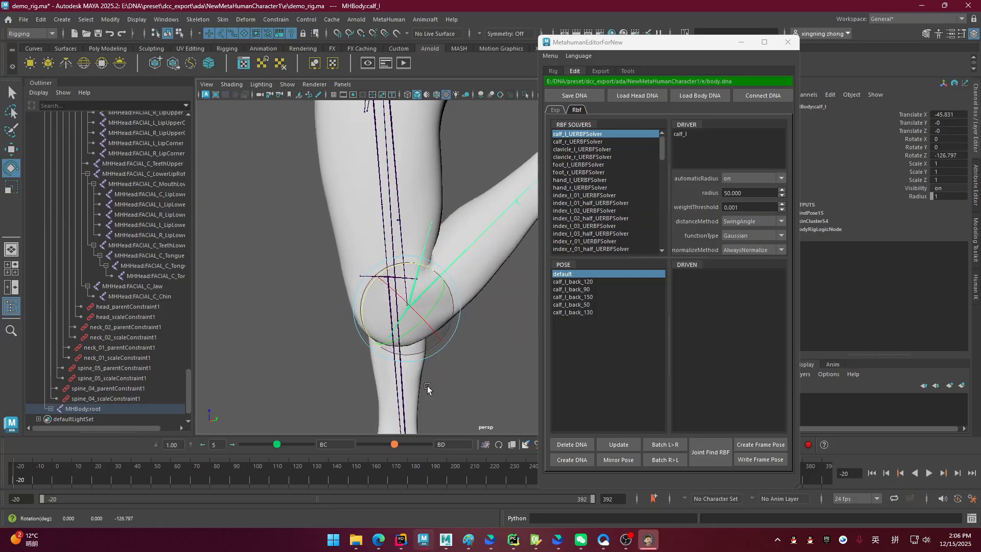
{"action": "middle_click_drag", "start_coordinate": [428, 388], "coordinate": [428, 366], "text": "alt"}
{"action": "middle_click_drag", "start_coordinate": [503, 362], "coordinate": [495, 378], "text": "alt"}
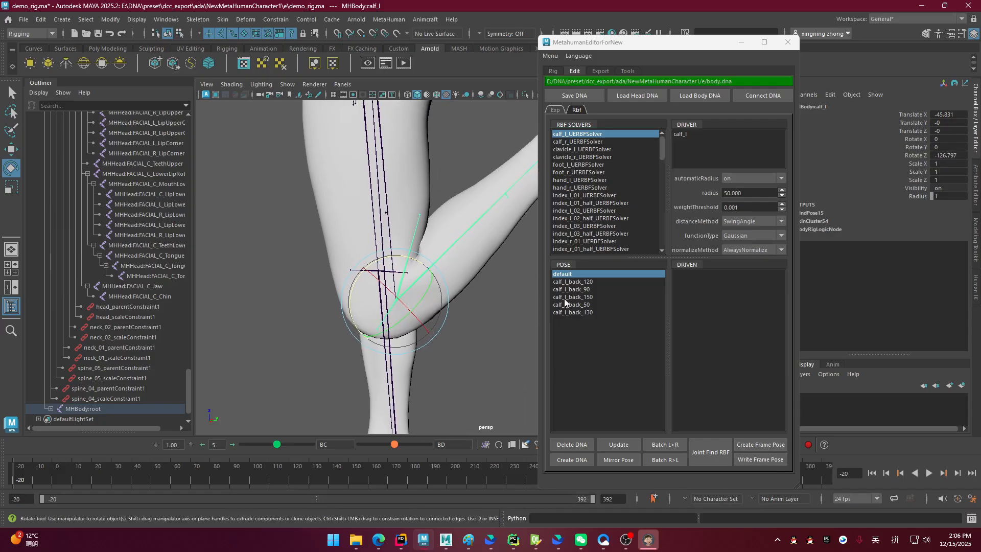
Delete the DNA node again and activate the calf_l_back_120 pose
{"action": "left_click", "coordinate": [588, 282]}
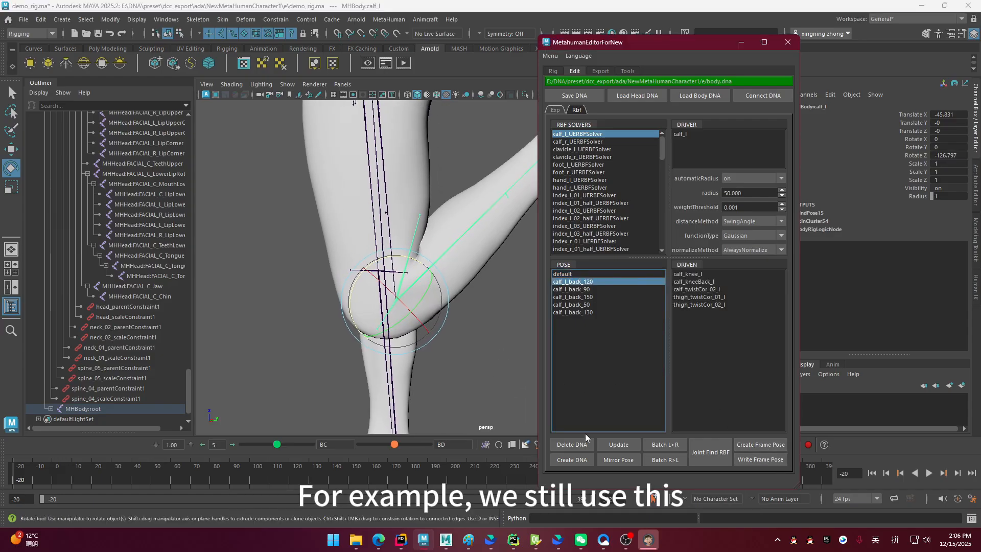
{"action": "left_click", "coordinate": [586, 439]}
{"action": "left_click", "coordinate": [594, 281]}
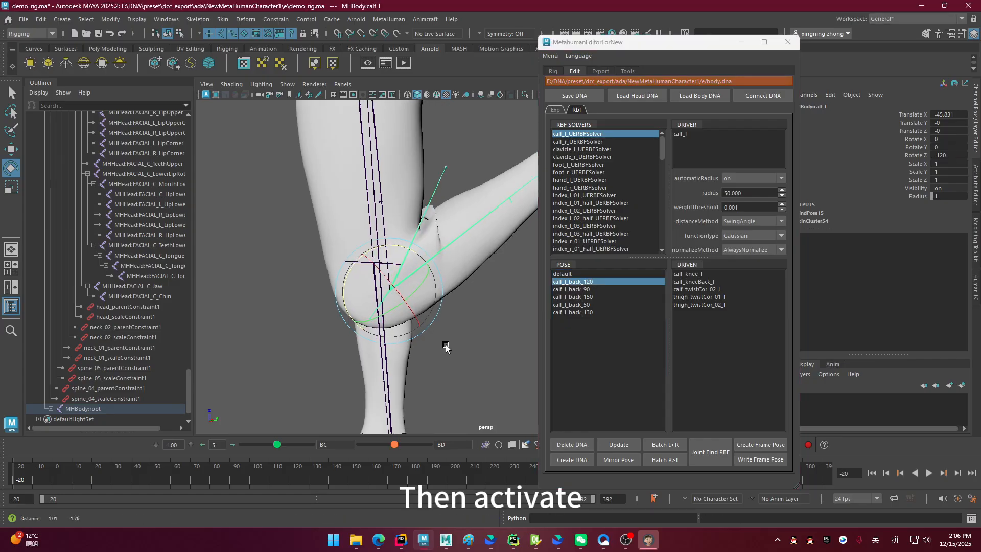
{"action": "middle_click_drag", "start_coordinate": [445, 343], "coordinate": [442, 341], "text": "alt"}
Compare the Rotate Z value of calf_l across the calf_l_back_90, 150, 50, 130 and 120 poses
{"action": "left_click", "coordinate": [588, 289]}
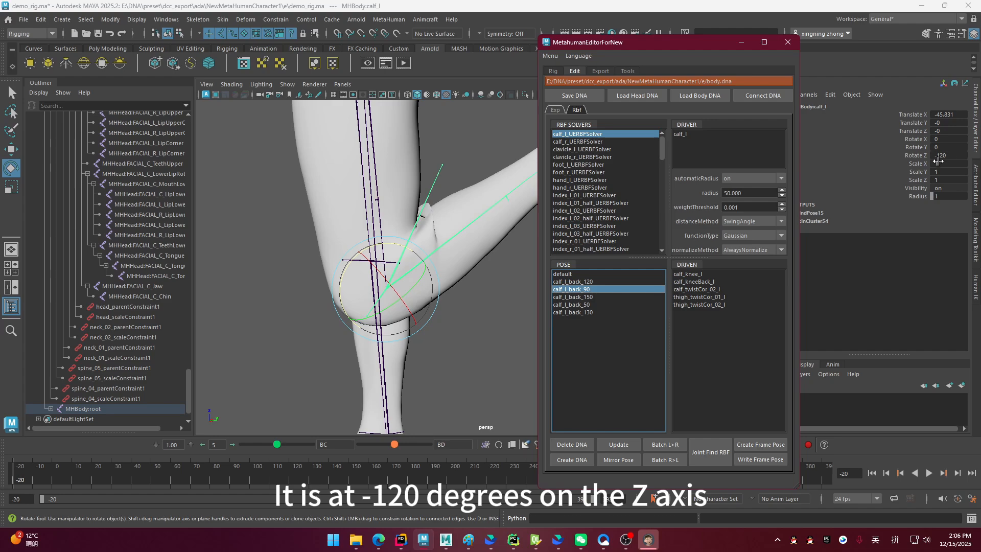
{"action": "left_click", "coordinate": [914, 155]}
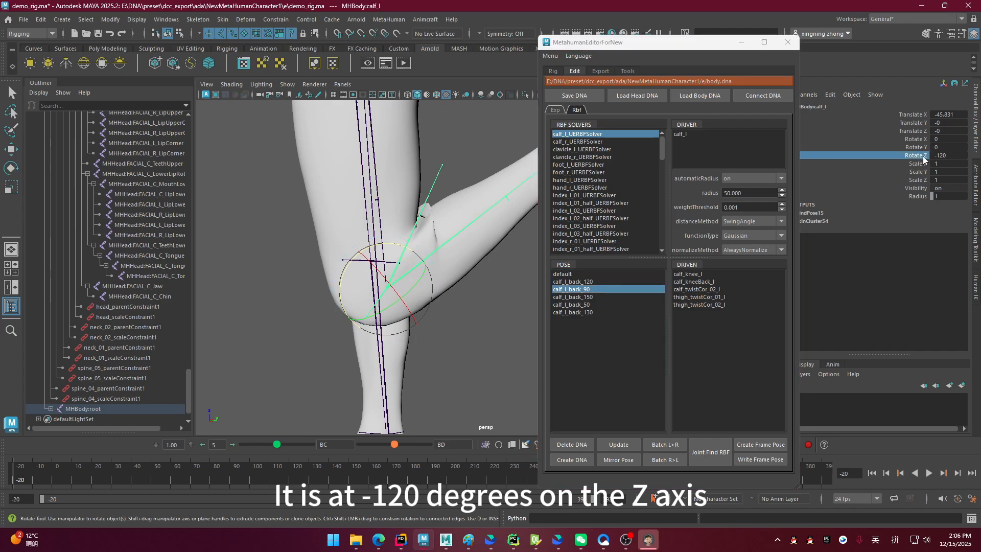
{"action": "left_click", "coordinate": [590, 291]}
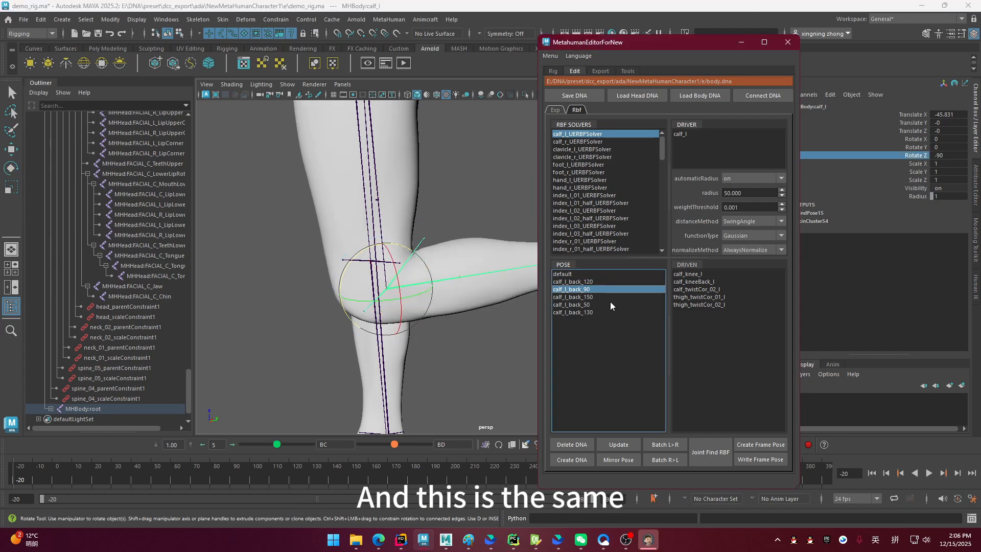
{"action": "left_click", "coordinate": [596, 296]}
{"action": "left_click", "coordinate": [596, 305]}
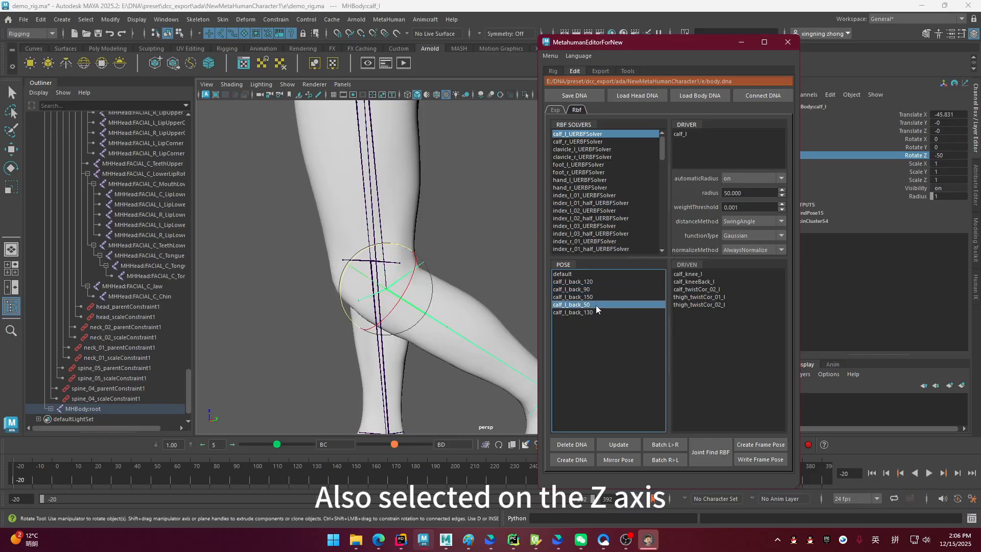
{"action": "left_click", "coordinate": [590, 312]}
{"action": "left_click", "coordinate": [586, 282]}
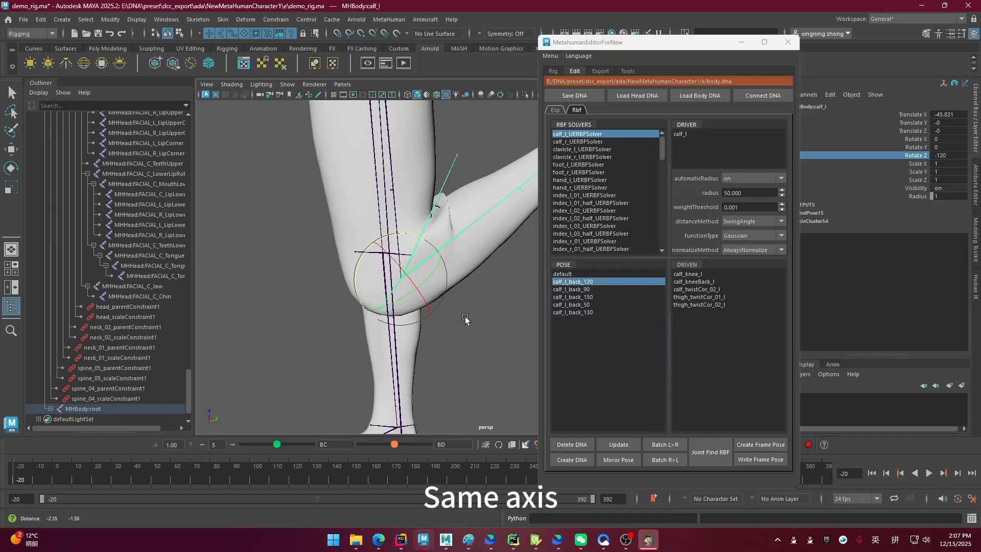
Create frame poses for the calf_l solver and scrub the timeline between -150 and 0 to review them
{"action": "left_click", "coordinate": [773, 445]}
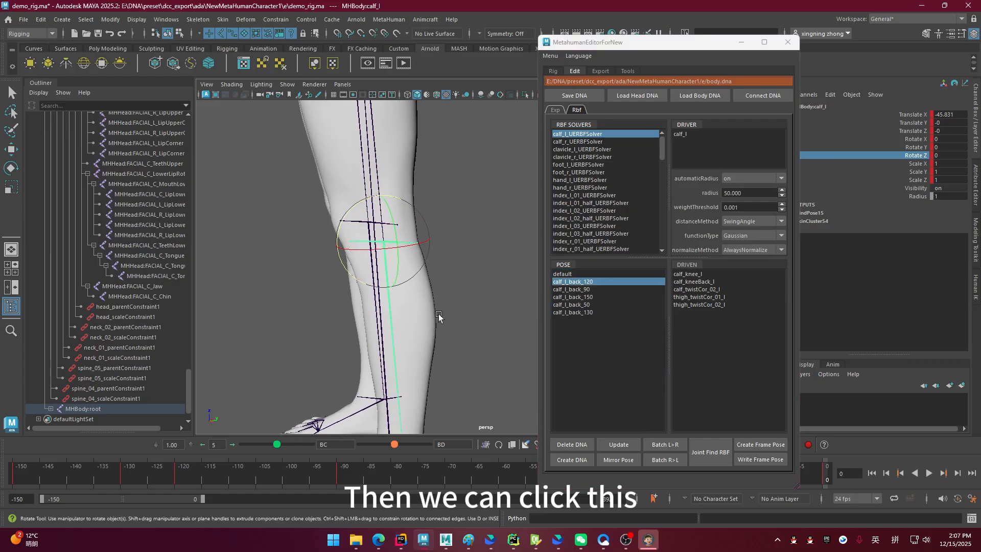
{"action": "key", "text": "alt+v"}
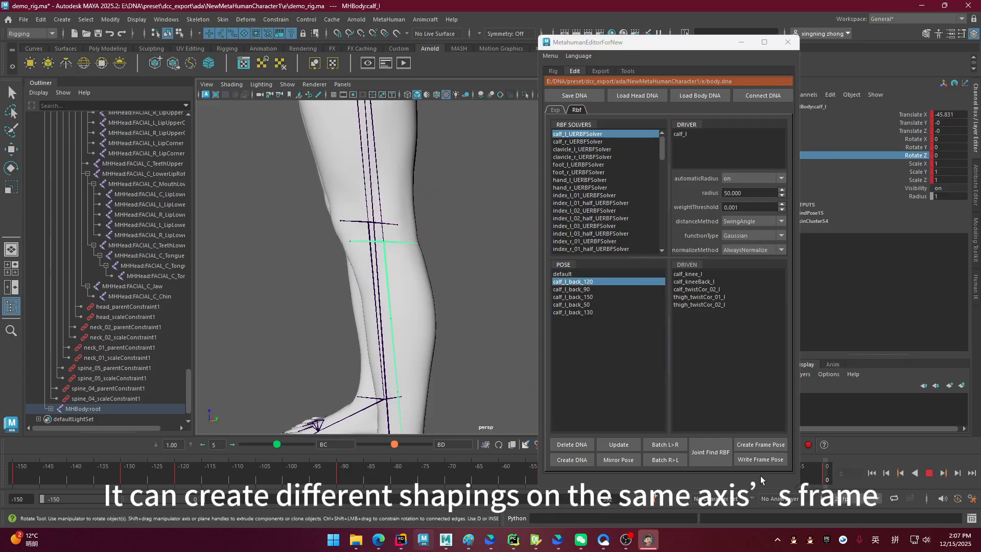
{"action": "mouse_move", "coordinate": [133, 470]}
{"action": "left_mouse_down"}
{"action": "mouse_move", "coordinate": [66, 473]}
{"action": "mouse_move", "coordinate": [819, 480]}
{"action": "left_mouse_up"}
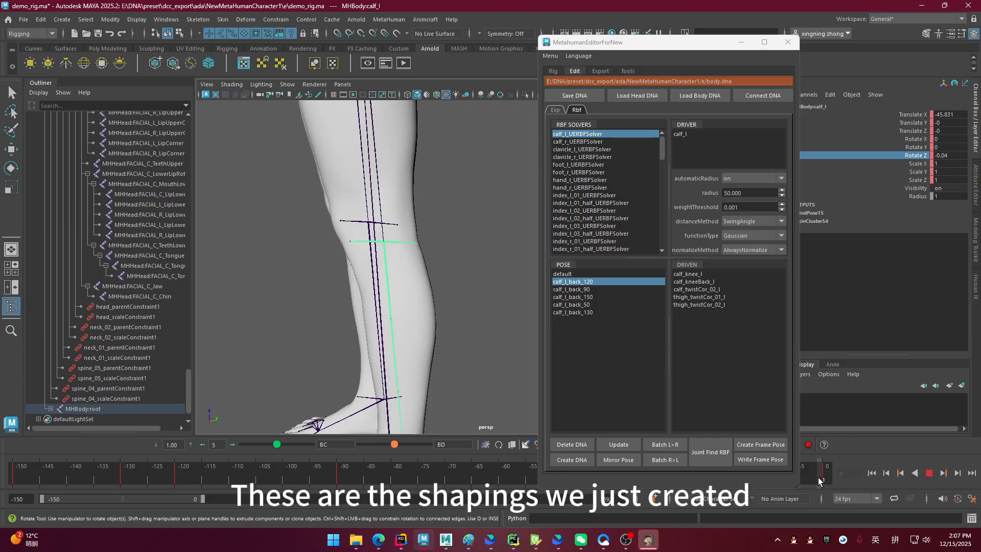
{"action": "left_click", "coordinate": [741, 42]}
{"action": "left_click_drag", "start_coordinate": [735, 479], "coordinate": [0, 475]}
At frame -90, move the calf_kneeBack_l joint out behind the knee to about -2.472, 27.174, -2.699
{"action": "left_click", "coordinate": [338, 478]}
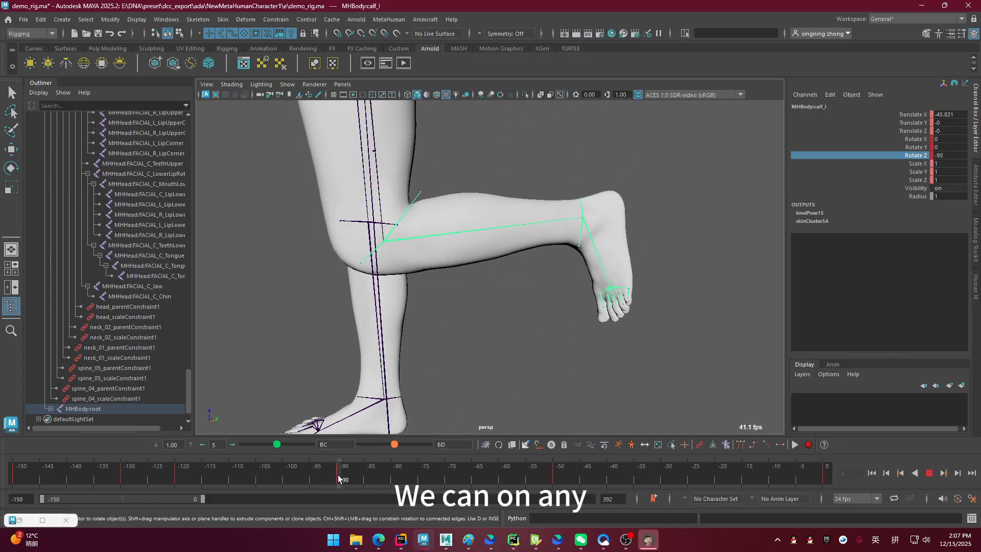
{"action": "left_click", "coordinate": [20, 520]}
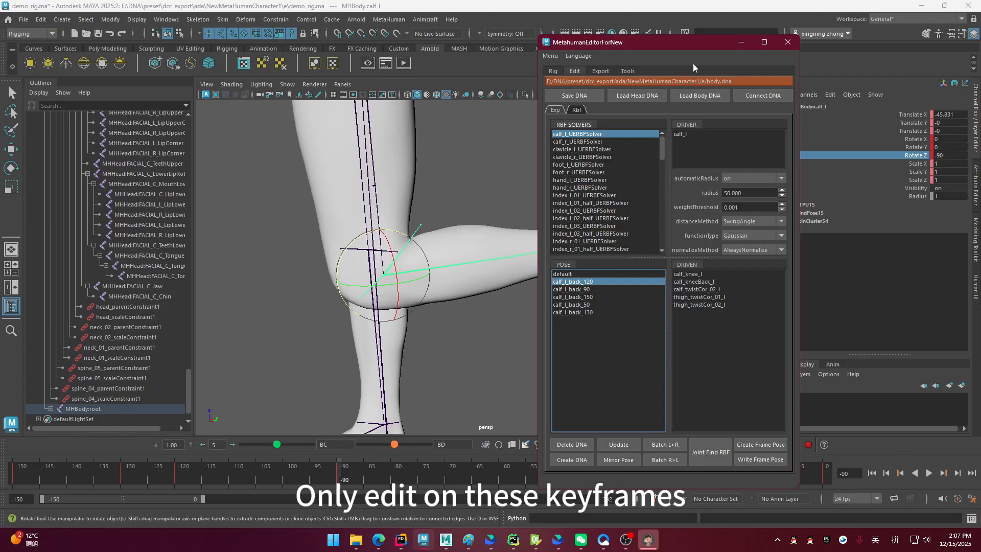
{"action": "left_click_drag", "start_coordinate": [680, 43], "coordinate": [980, 133]}
{"action": "middle_click_drag", "start_coordinate": [535, 195], "coordinate": [546, 221], "text": "alt"}
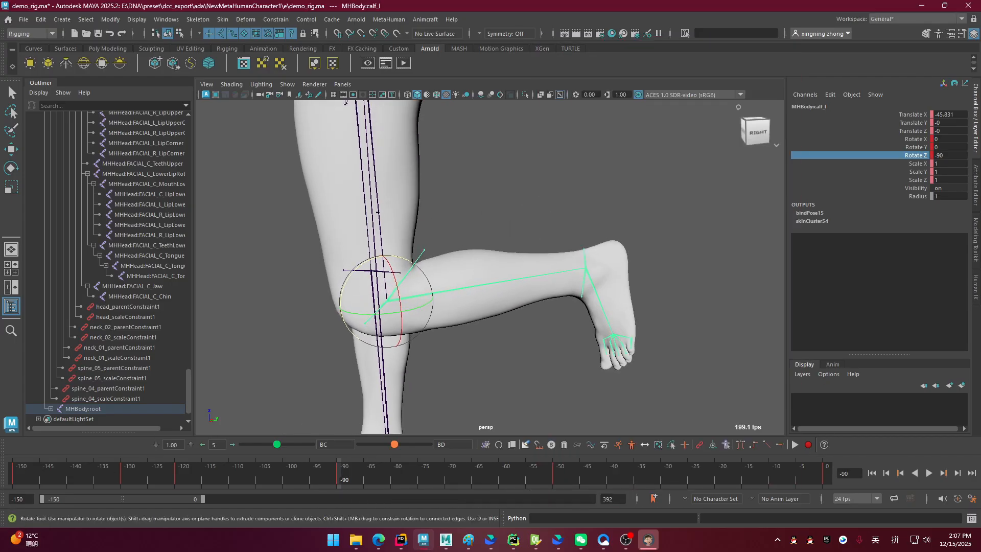
{"action": "left_click_drag", "start_coordinate": [980, 102], "coordinate": [721, 58]}
{"action": "left_click", "coordinate": [399, 270]}
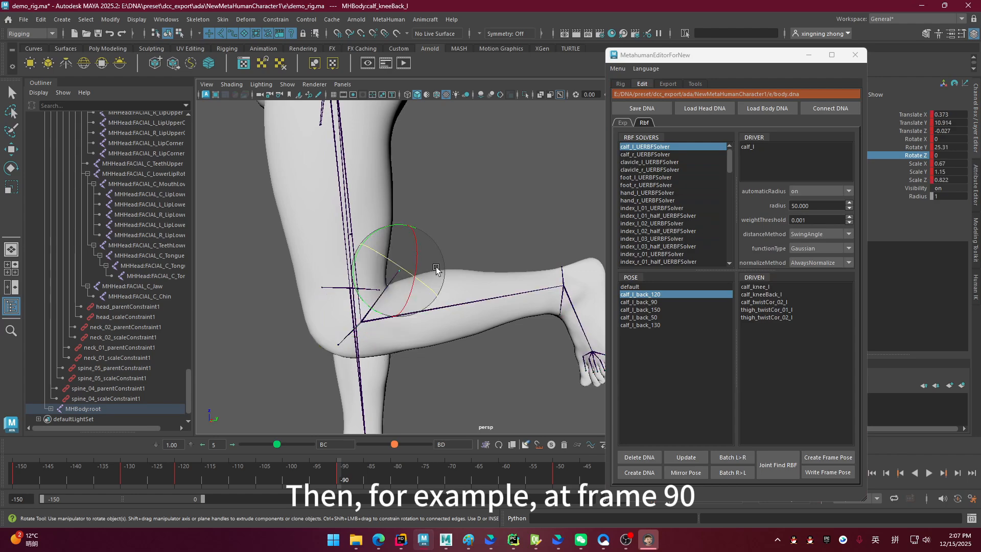
{"action": "key", "text": "w"}
{"action": "middle_click_drag", "start_coordinate": [412, 377], "coordinate": [501, 302]}
{"action": "left_click_drag", "start_coordinate": [482, 333], "coordinate": [507, 359], "text": "alt"}
{"action": "left_click_drag", "start_coordinate": [492, 197], "coordinate": [484, 197]}
{"action": "left_click_drag", "start_coordinate": [455, 332], "coordinate": [366, 332], "text": "alt"}
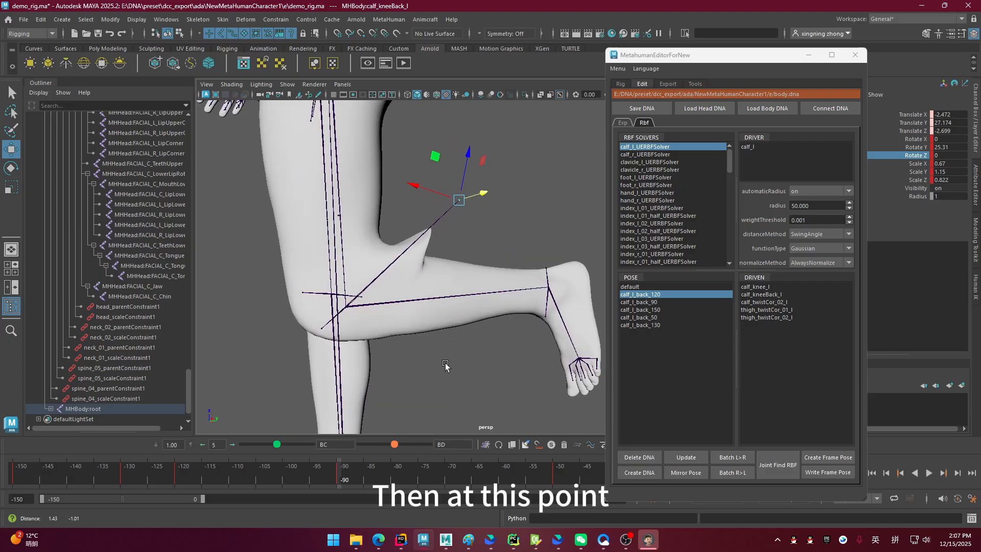
Key the X, Y and Z translation of calf_kneeBack_l at frame -90
{"action": "left_click_drag", "start_coordinate": [917, 131], "coordinate": [917, 115]}
{"action": "right_click", "coordinate": [916, 126]}
{"action": "left_click", "coordinate": [899, 132]}
At frame -150, lower calf_kneeBack_l to about 1.988, 5.304, -0.397 and key its translation
{"action": "mouse_move", "coordinate": [425, 481]}
{"action": "left_mouse_down"}
{"action": "mouse_move", "coordinate": [50, 478]}
{"action": "mouse_move", "coordinate": [152, 470]}
{"action": "mouse_move", "coordinate": [104, 483]}
{"action": "mouse_move", "coordinate": [15, 480]}
{"action": "left_mouse_up"}
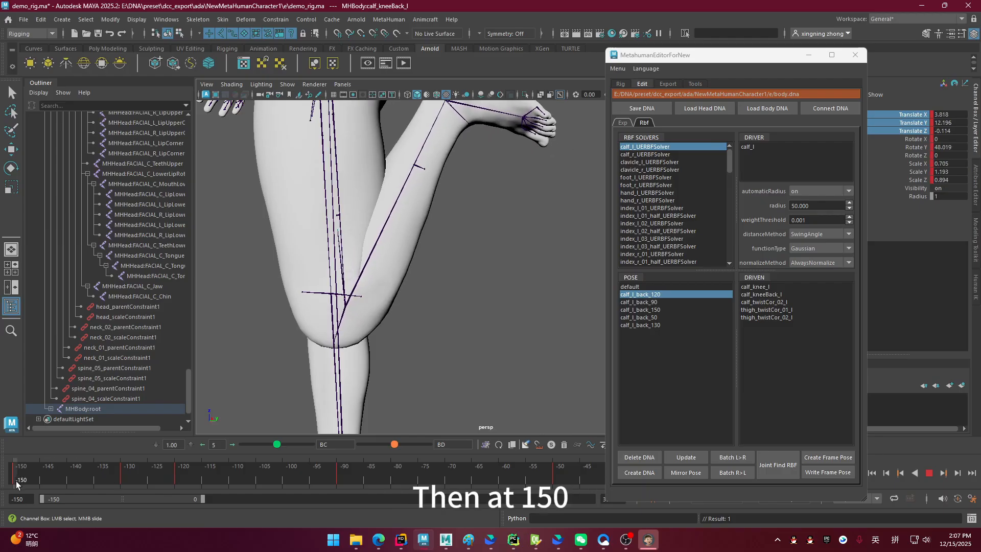
{"action": "key", "text": "w"}
{"action": "left_click_drag", "start_coordinate": [349, 225], "coordinate": [294, 266]}
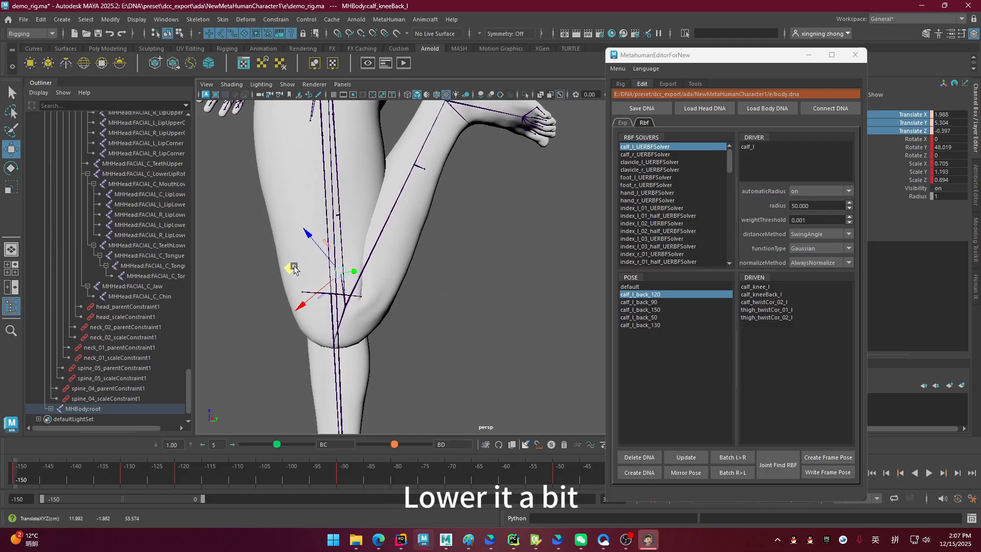
{"action": "right_click", "coordinate": [913, 120]}
{"action": "left_click", "coordinate": [902, 140]}
{"action": "middle_click_drag", "start_coordinate": [382, 355], "coordinate": [387, 333], "text": "alt"}
{"action": "middle_click_drag", "start_coordinate": [436, 380], "coordinate": [411, 402], "text": "alt"}
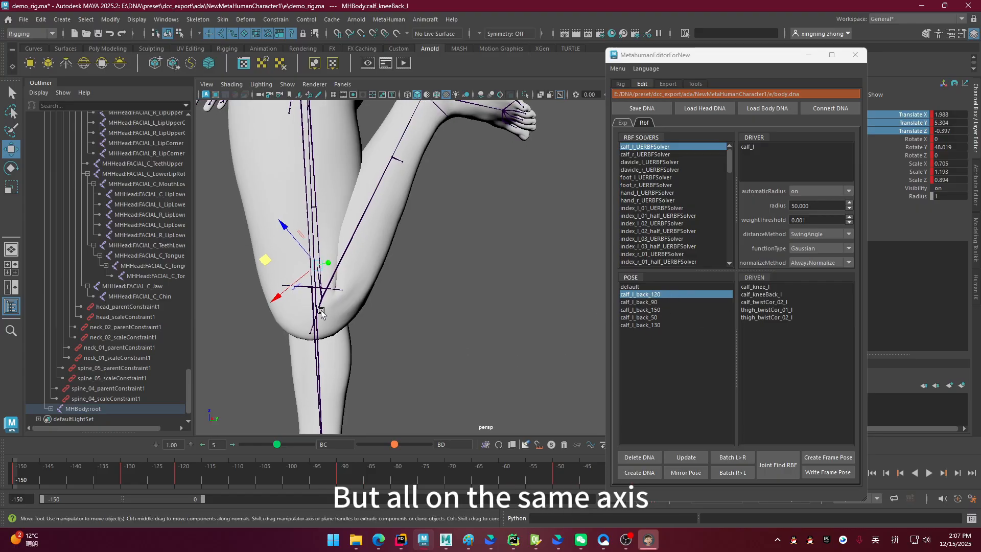
Write the edited frame poses back to the solver and check the knee in each calf_l_back pose
{"action": "left_click", "coordinate": [829, 471]}
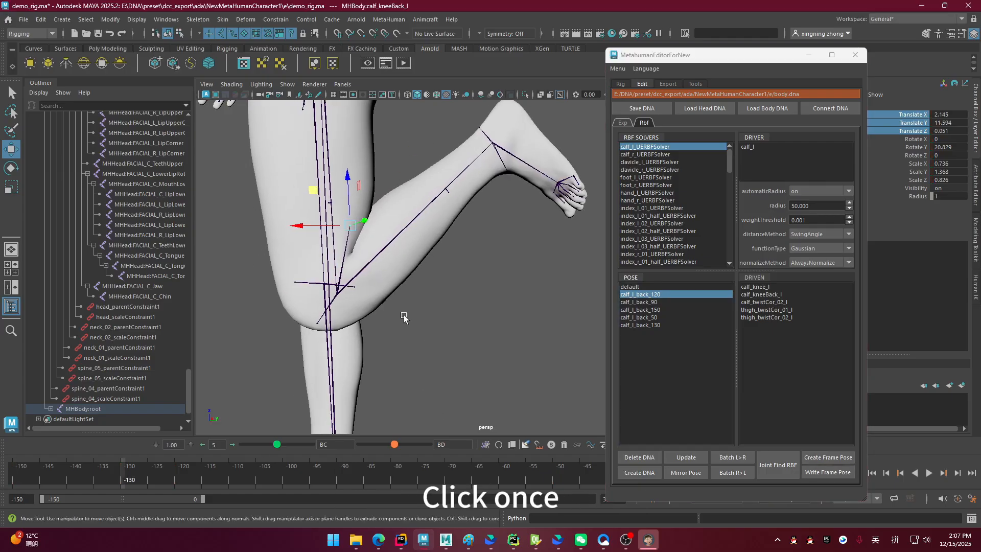
{"action": "left_click", "coordinate": [338, 276]}
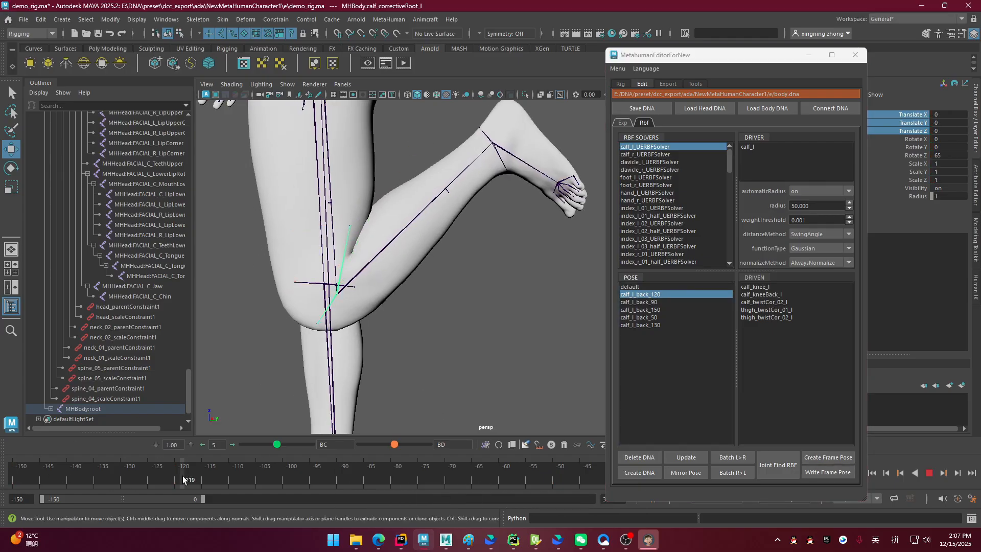
{"action": "left_click", "coordinate": [659, 295]}
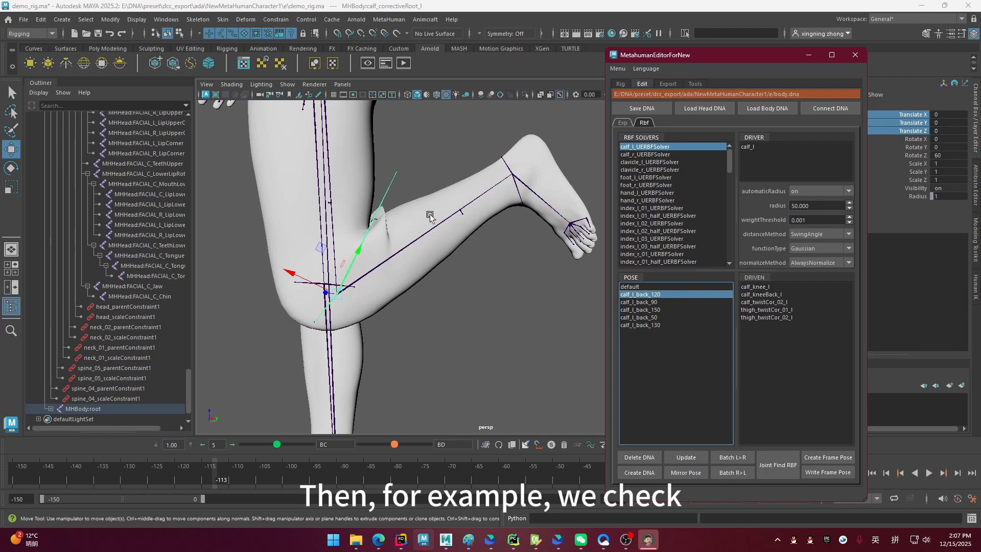
{"action": "left_click", "coordinate": [659, 301]}
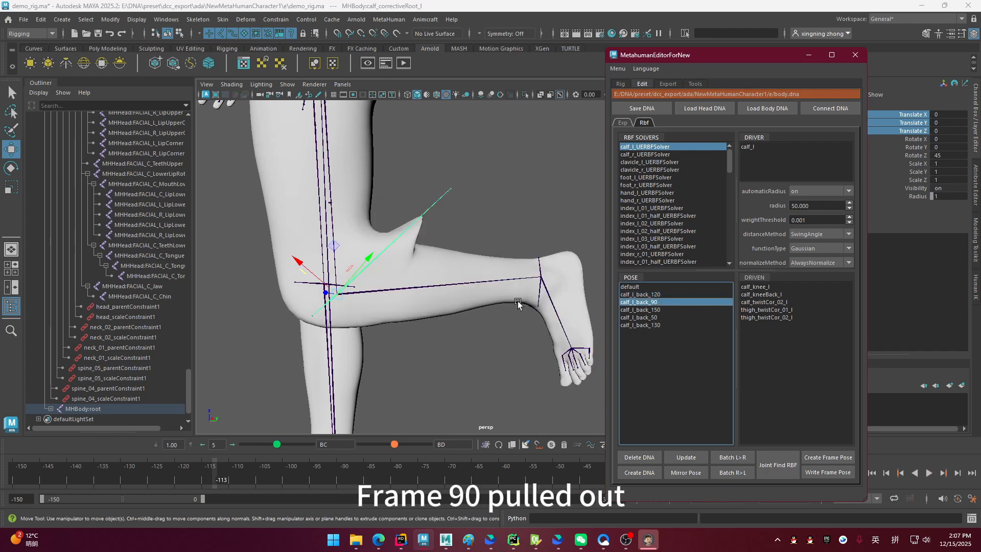
{"action": "left_click", "coordinate": [661, 309]}
{"action": "left_click", "coordinate": [668, 317]}
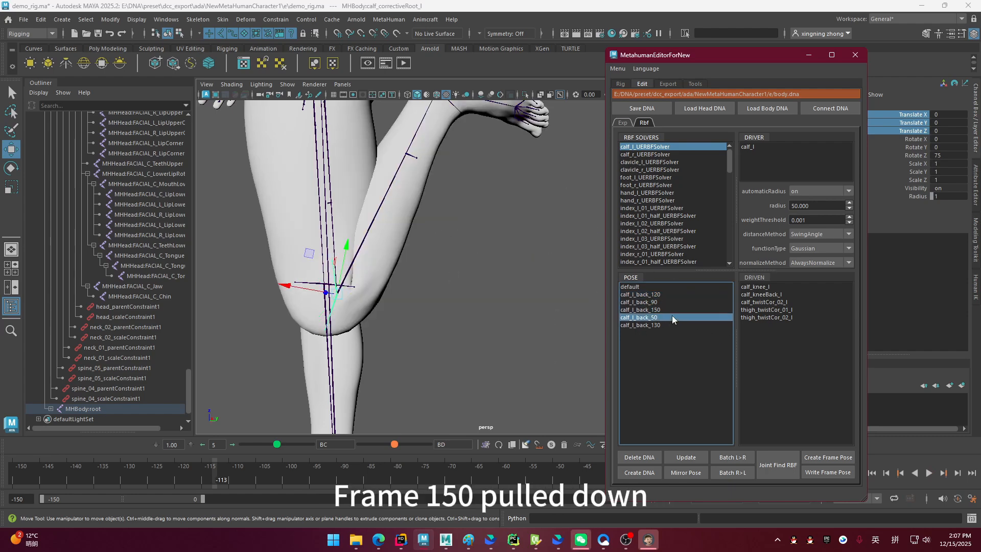
{"action": "left_click", "coordinate": [667, 325]}
{"action": "left_click", "coordinate": [657, 294]}
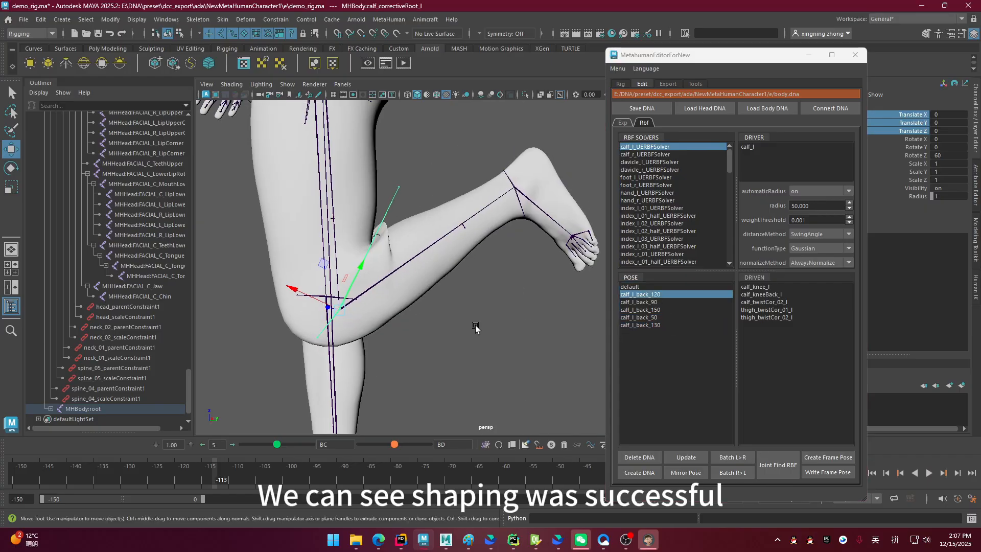
Save the DNA, recreate its node, and check the knee in the default and all calf_l_back poses
{"action": "left_click", "coordinate": [638, 108]}
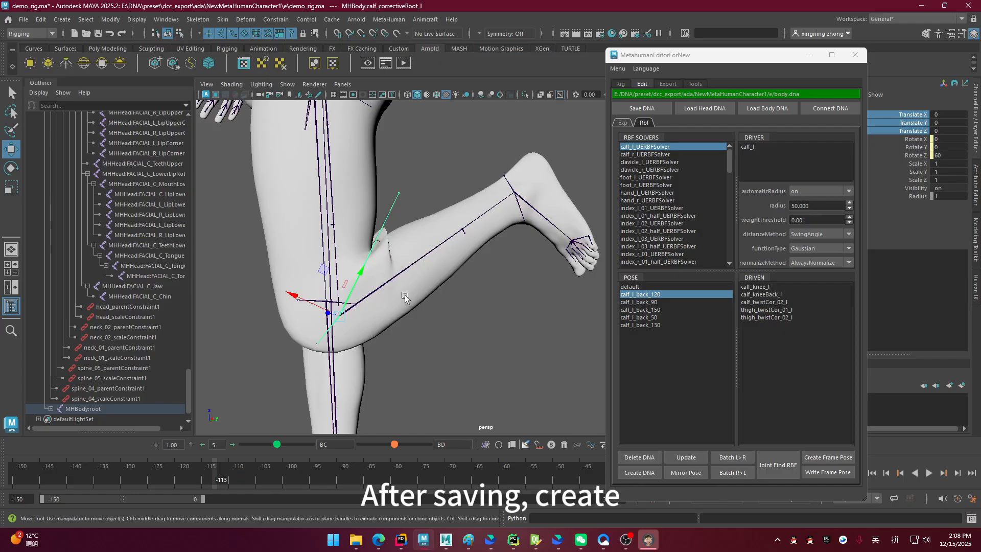
{"action": "left_click", "coordinate": [645, 288]}
{"action": "left_click", "coordinate": [648, 295]}
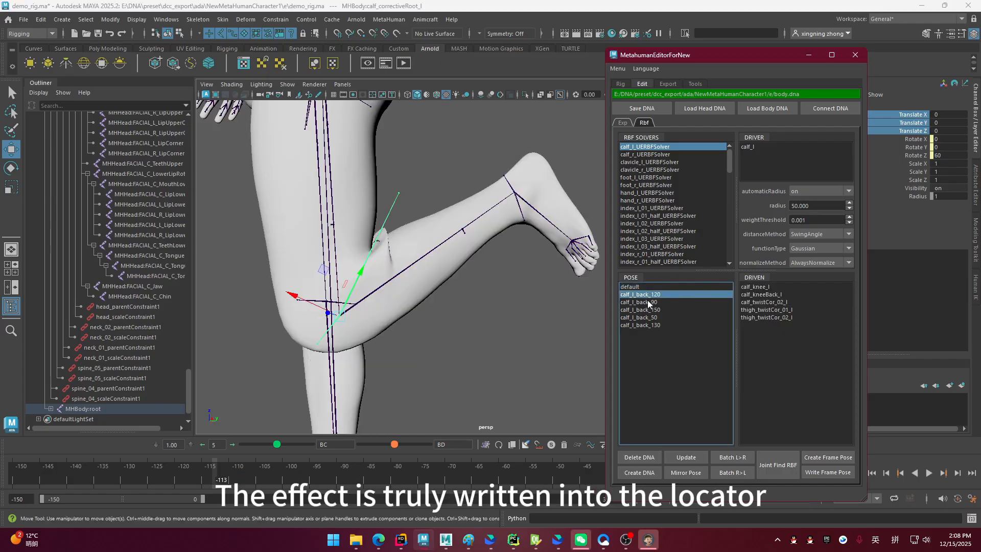
{"action": "left_click", "coordinate": [654, 302]}
{"action": "left_click", "coordinate": [658, 310]}
{"action": "left_click", "coordinate": [660, 317]}
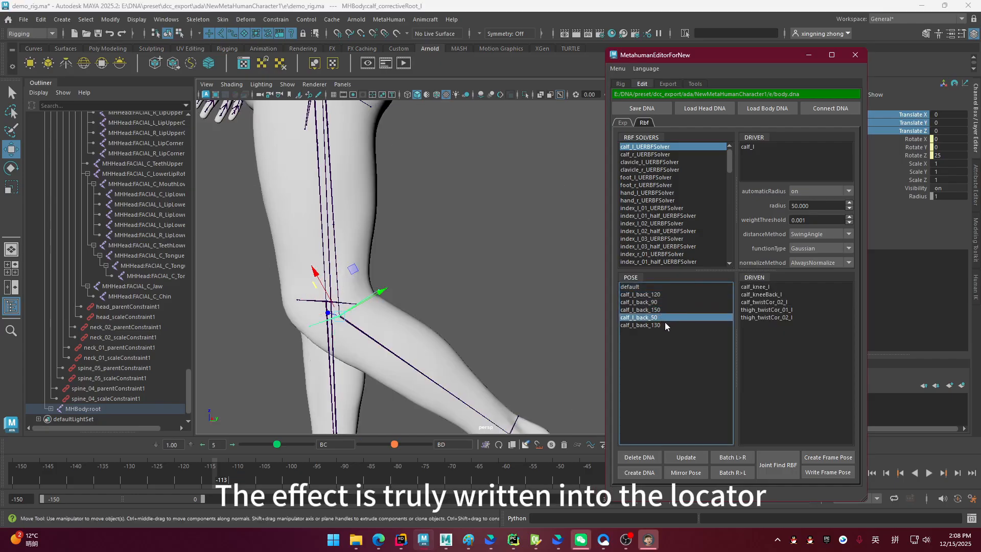
{"action": "left_click", "coordinate": [663, 325]}
{"action": "middle_click_drag", "start_coordinate": [459, 311], "coordinate": [479, 320], "text": "alt"}
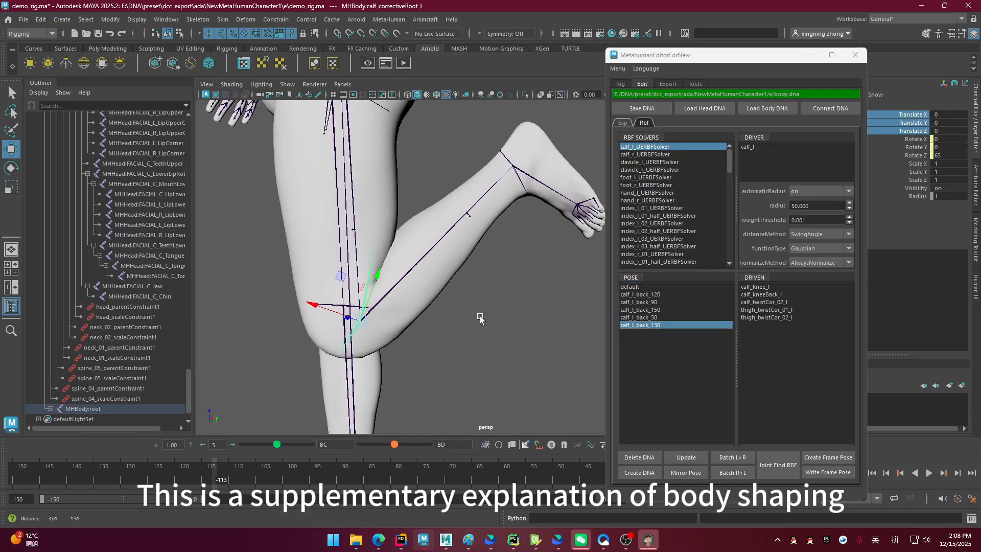